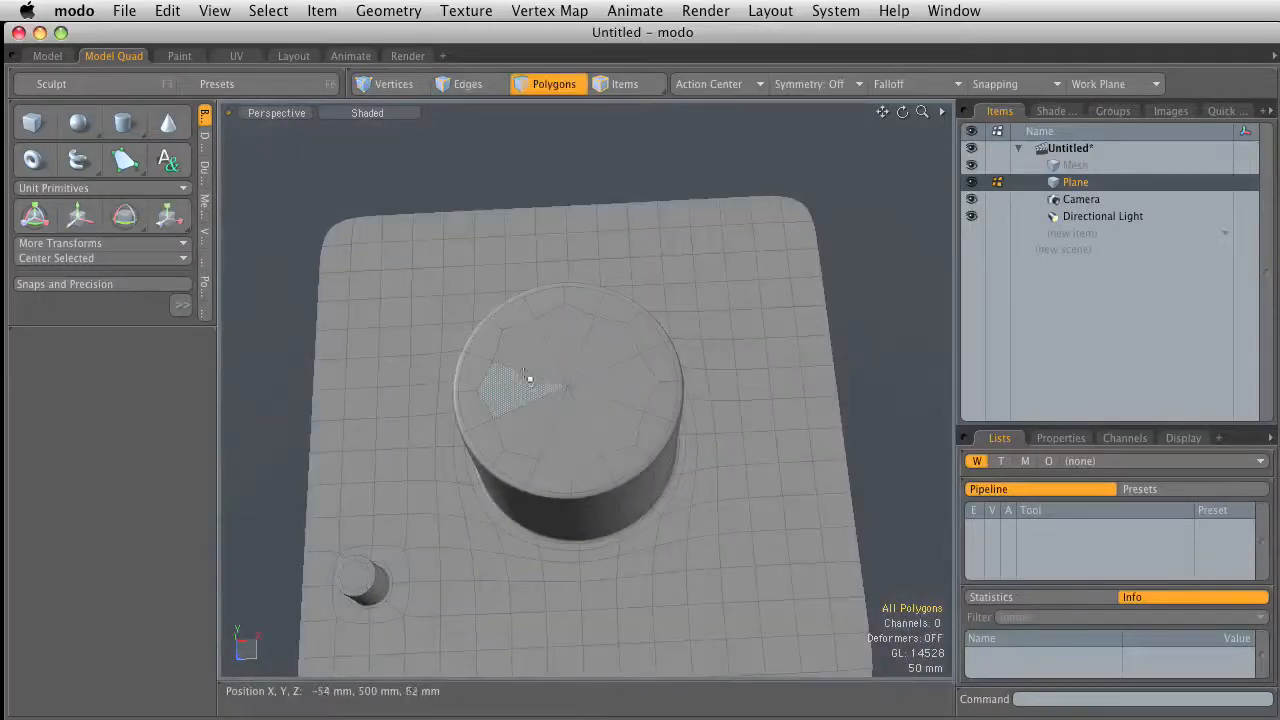
Step: Add a unit cube as a new item and scale it uniformly to about 23.5%
alt+drag(577, 369, 603, 386)
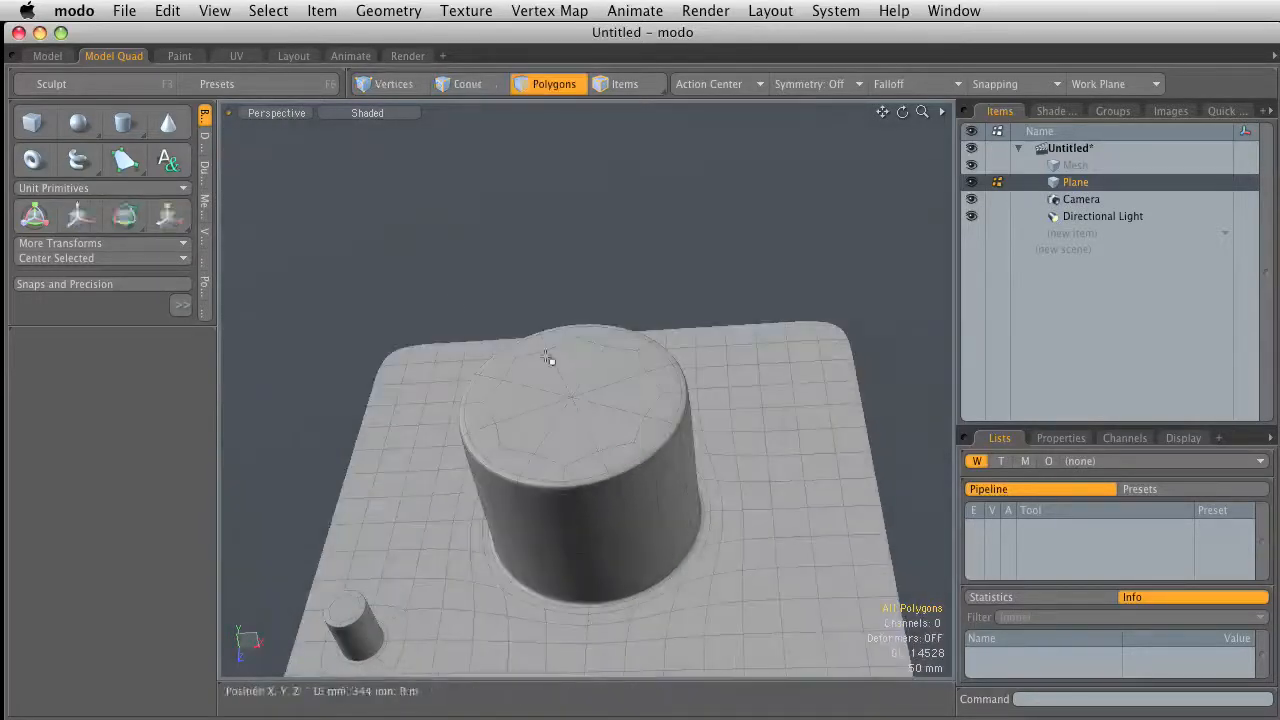
click(38, 130)
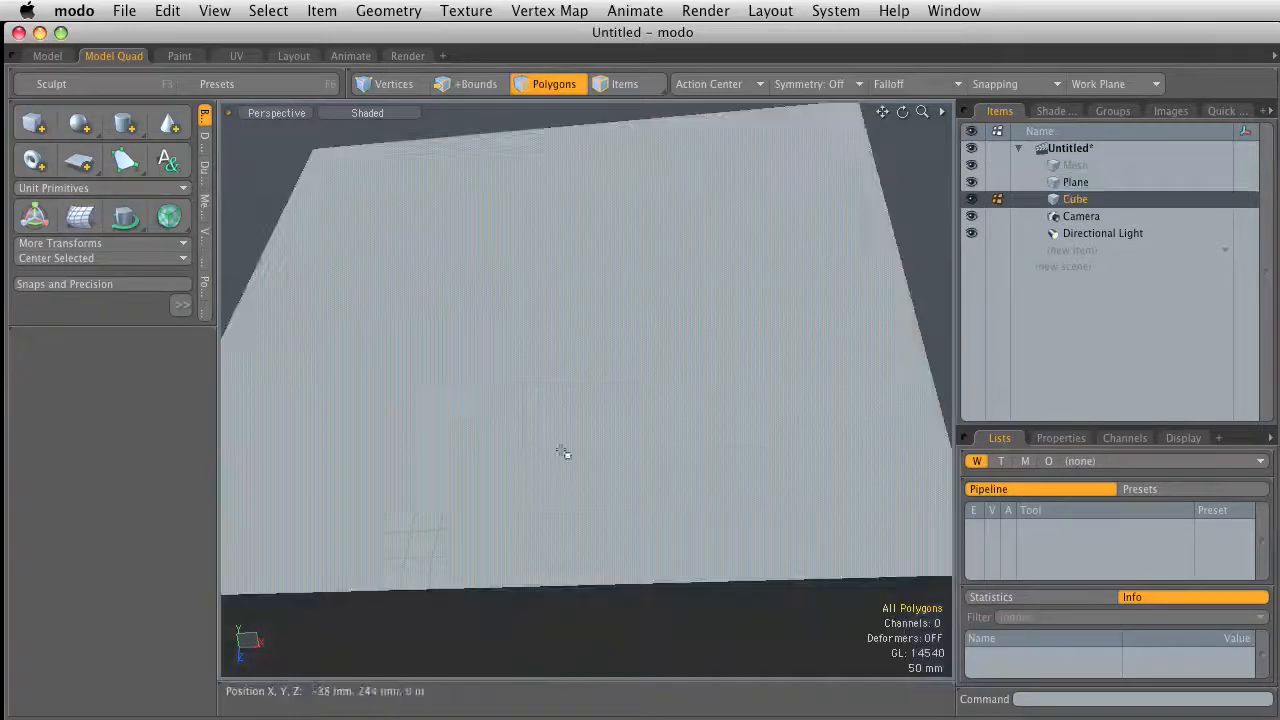
ctrl+alt+drag(413, 379, 531, 492)
key(r)
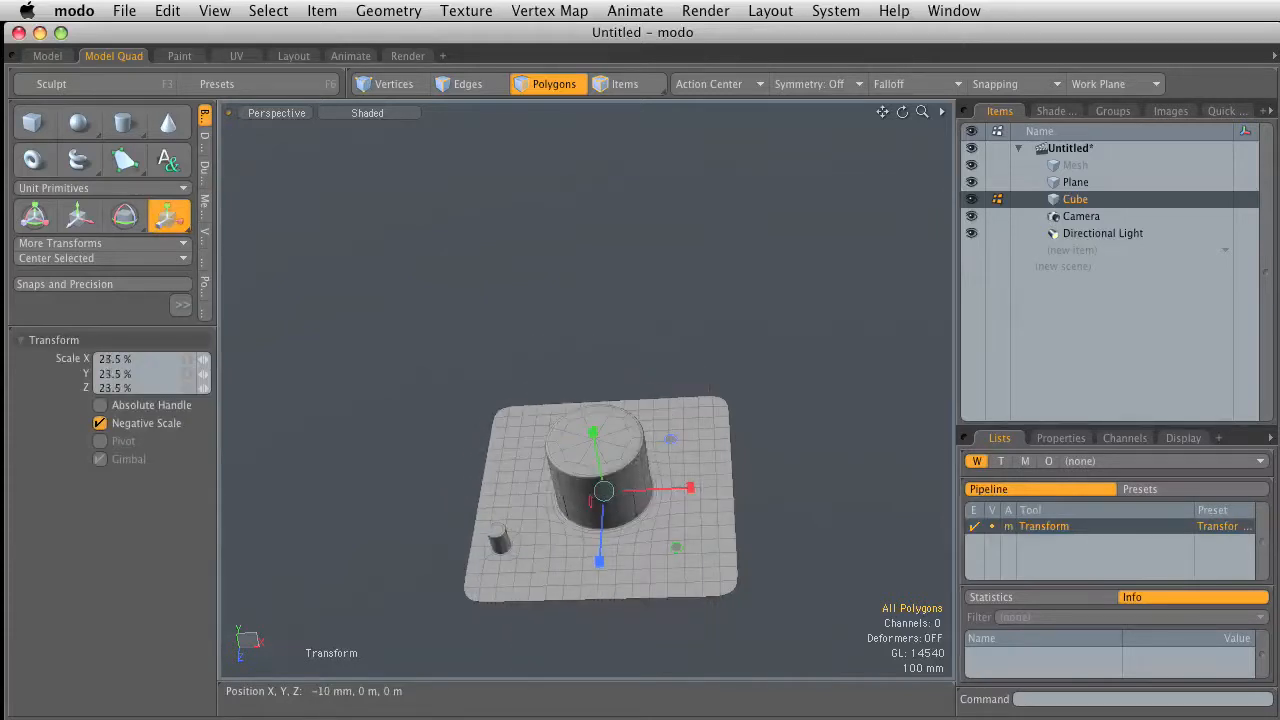
Step: Raise the cube about 470 mm above the large cylinder and scale it down further
key(w)
drag(592, 450, 615, 350)
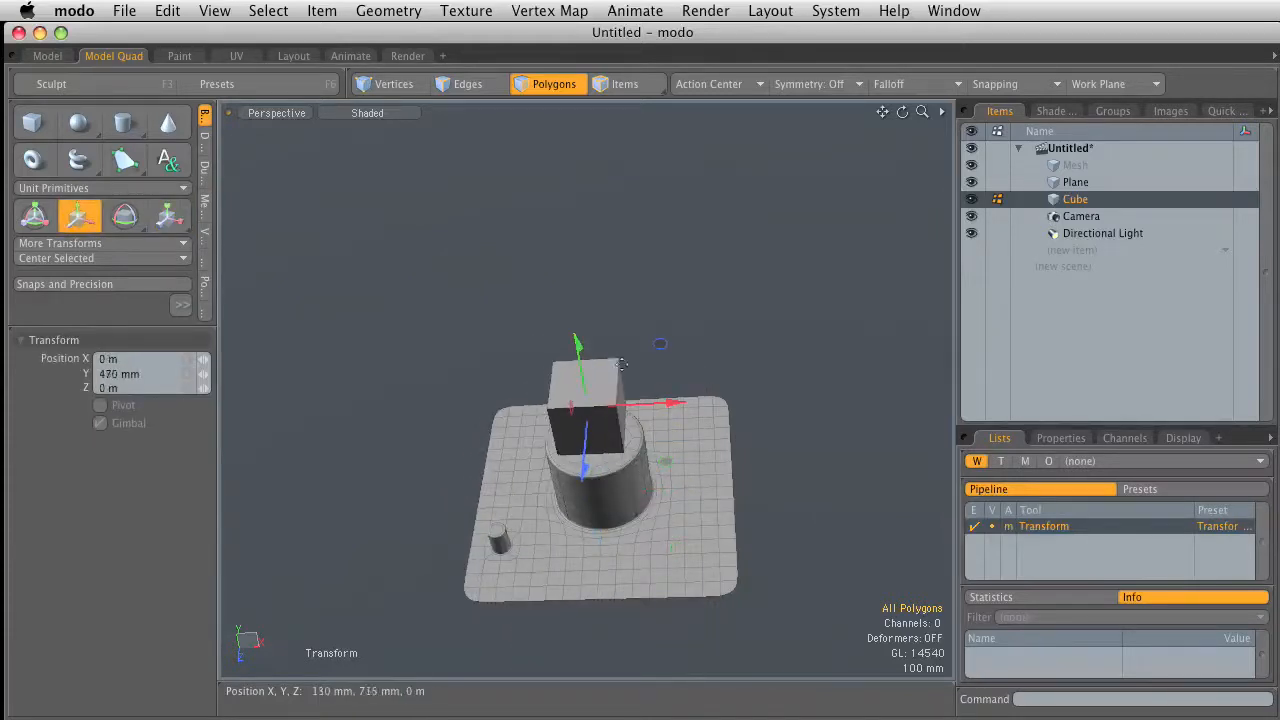
key(r)
drag(585, 401, 546, 401)
alt+drag(562, 390, 582, 286)
key(space)
Step: Select the cube's bottom polygon and enable the background constraint in Vector mode with 0 m offset
scroll(614, 414, up, 5)
alt+drag(649, 449, 680, 277)
click(567, 389)
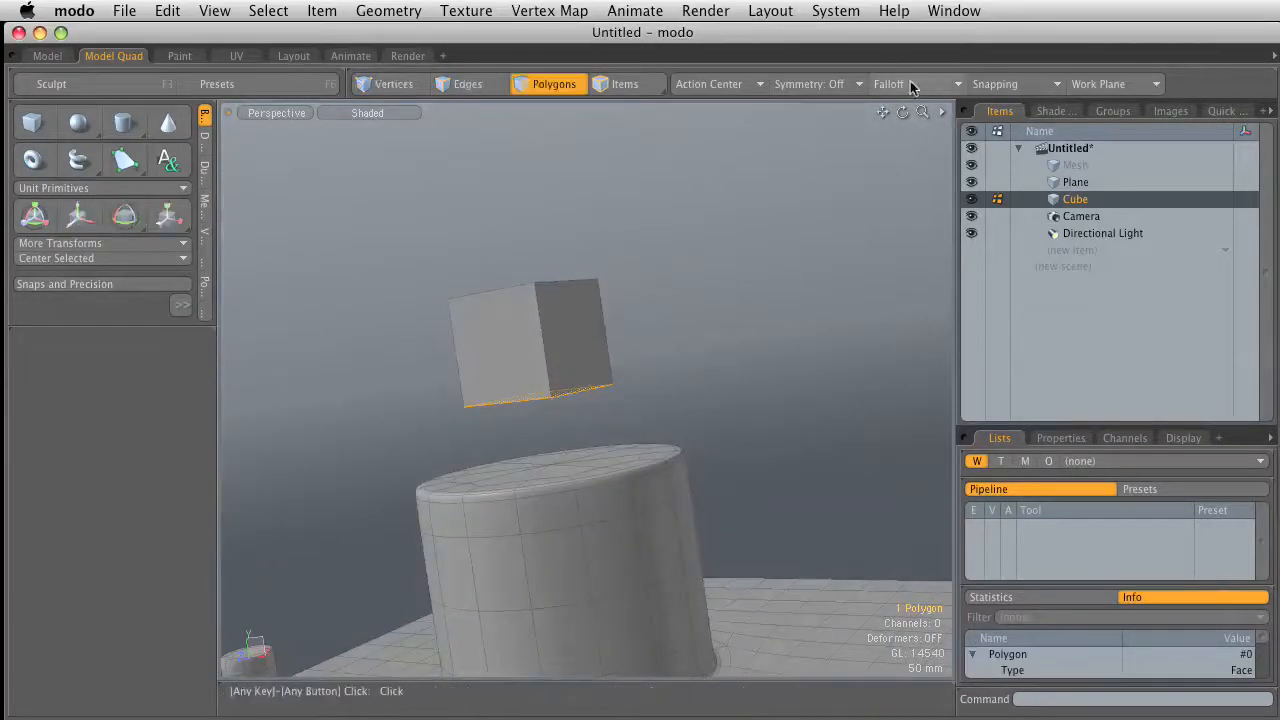
click(986, 84)
mouse_move(981, 147)
click(1077, 165)
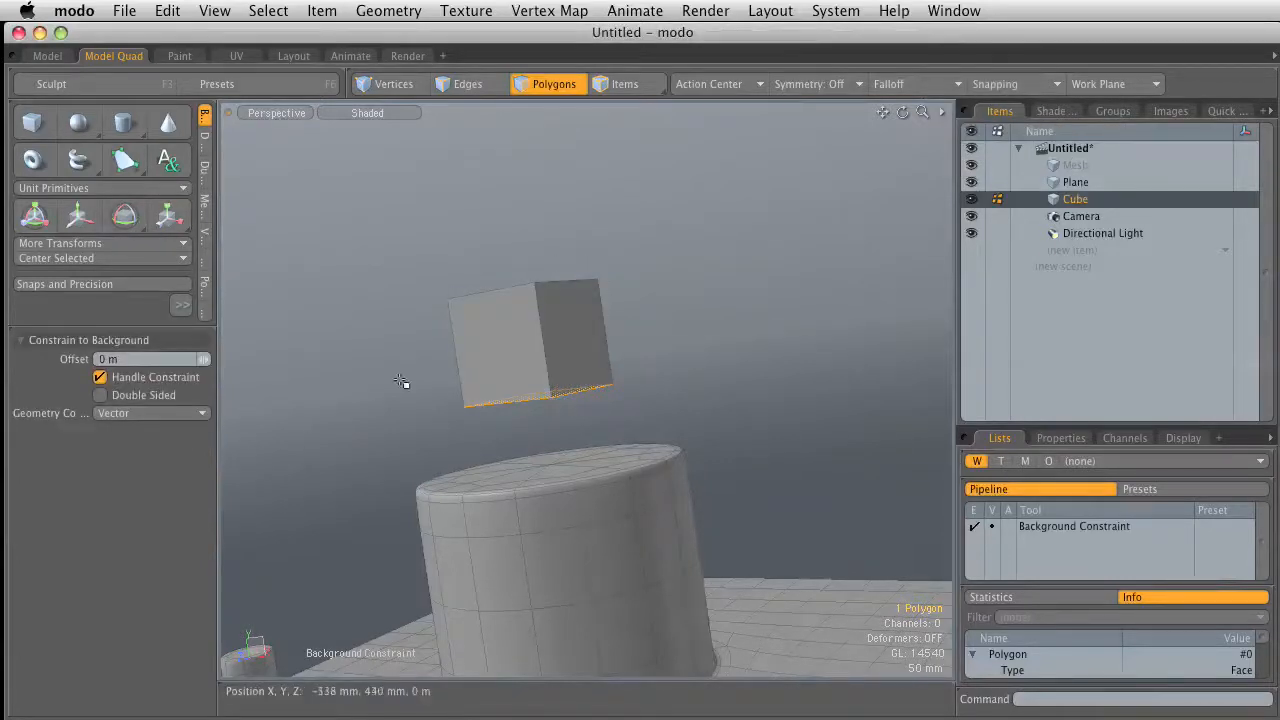
Step: Pull the cube's bottom polygon straight down onto the cylinder's top surface and delete that polygon
key(w)
drag(524, 313, 567, 592)
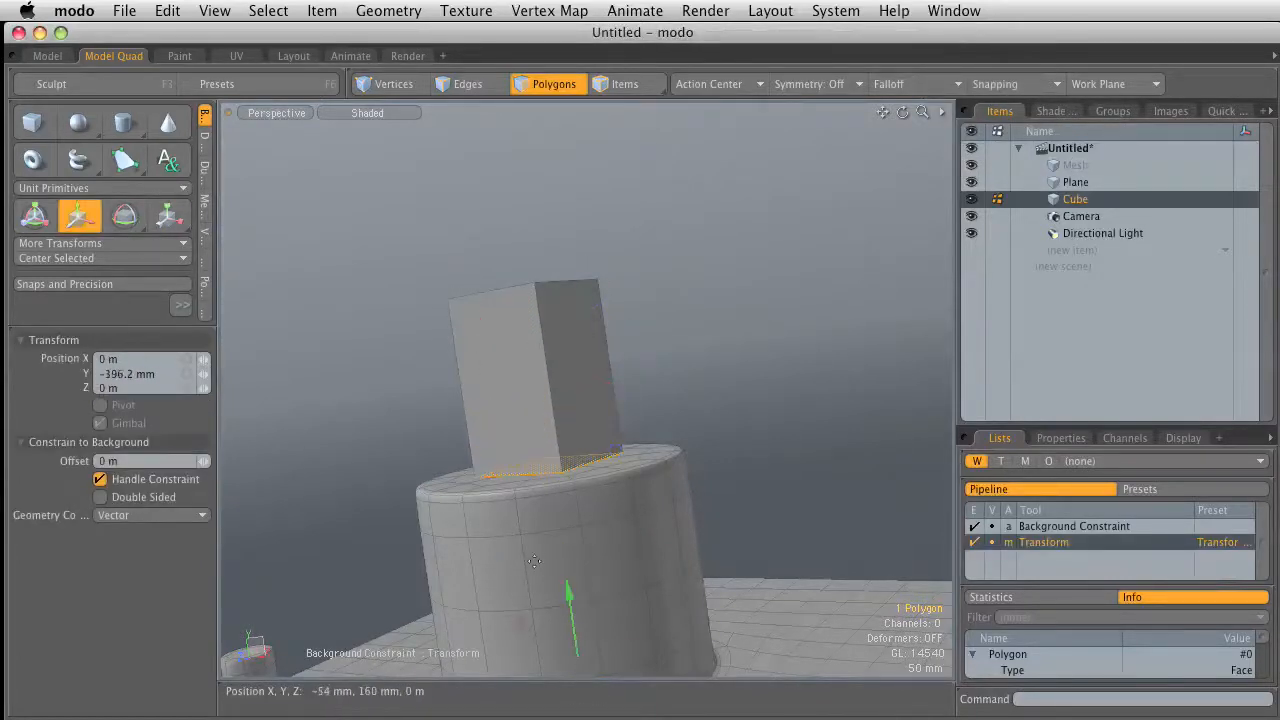
key(space)
alt+drag(517, 469, 655, 313)
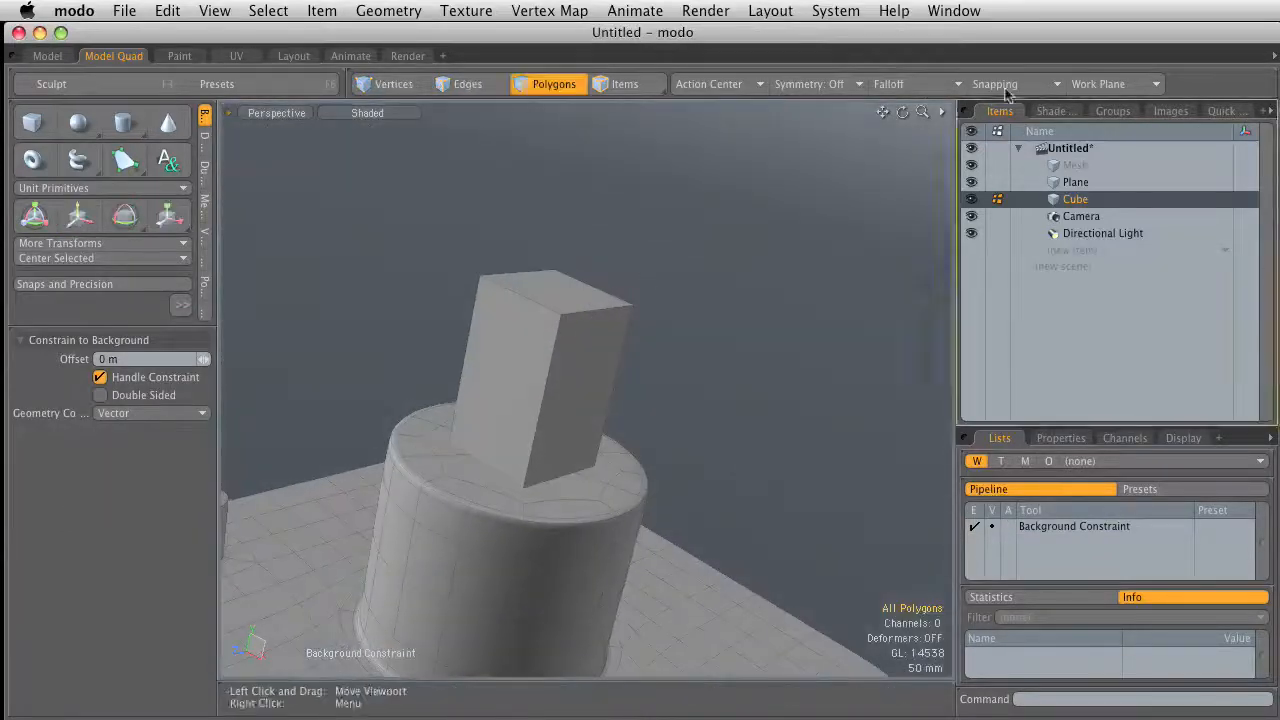
Step: Turn off the background constraint
click(1016, 88)
mouse_move(1014, 137)
click(1071, 136)
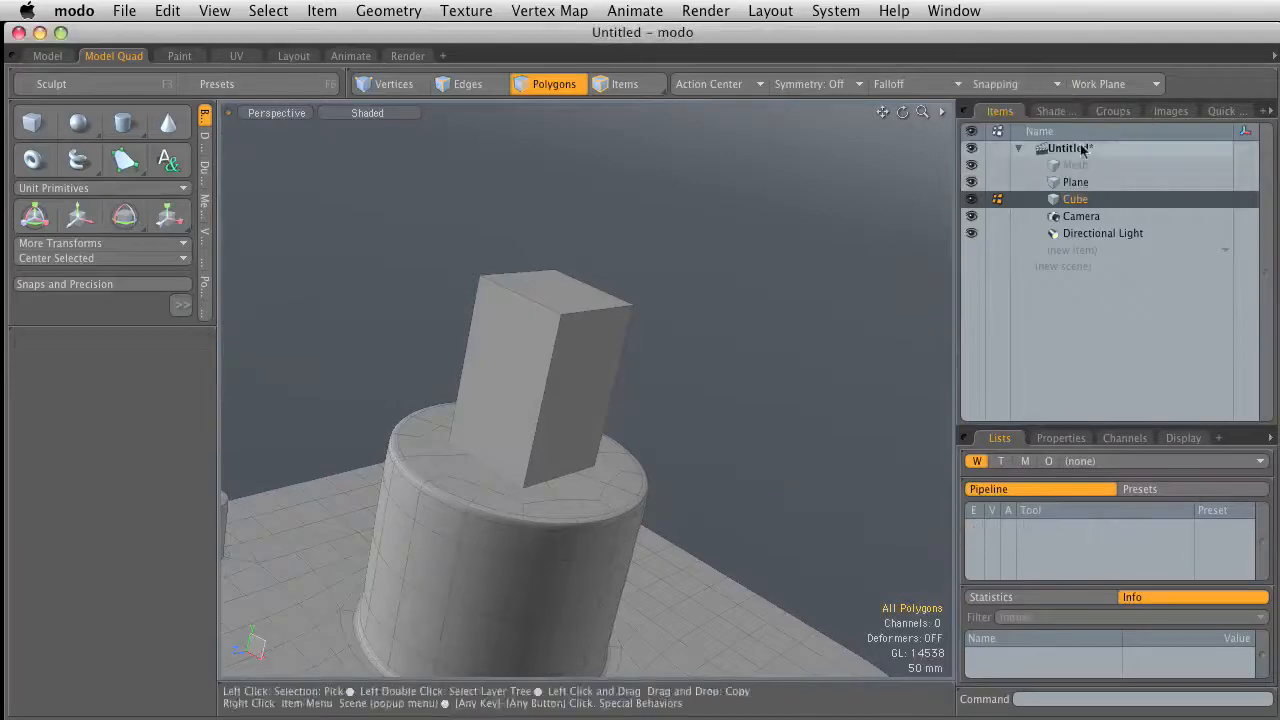
Step: Toggle subdivision surfaces on the cube to compare its smoothed and faceted shapes, returning to plain polygons
alt+drag(565, 385, 717, 323)
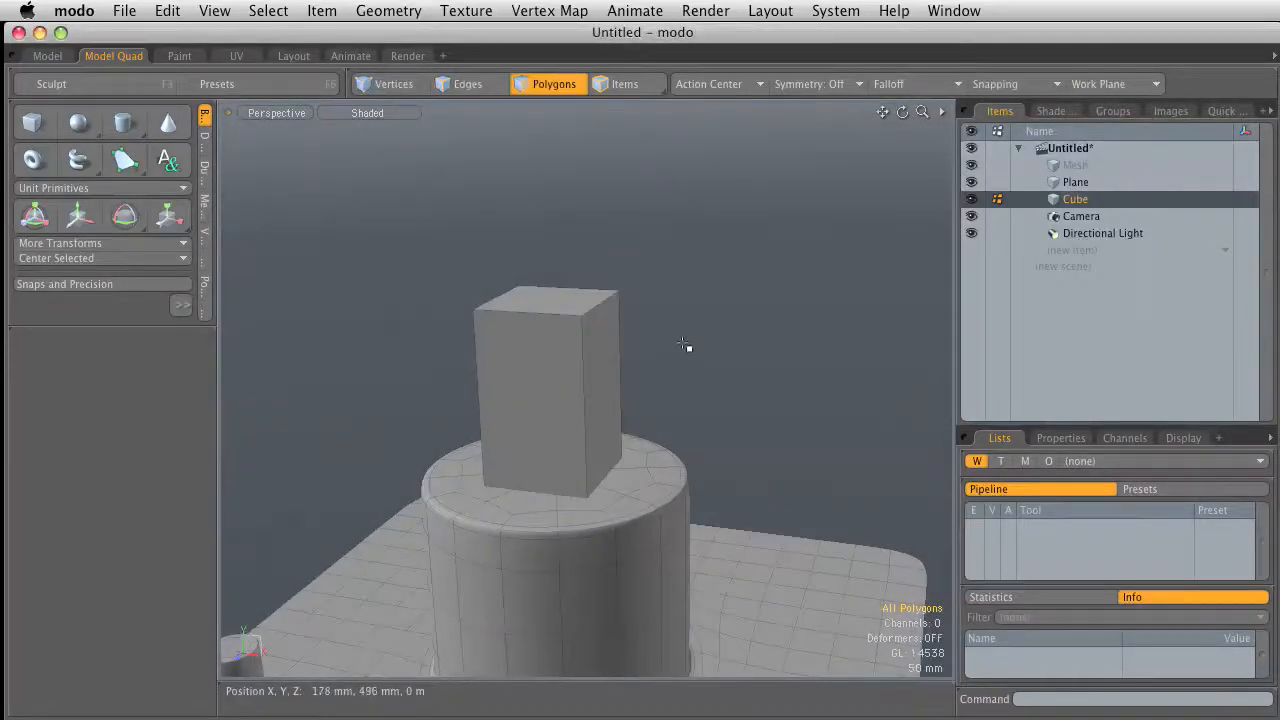
key(Tab)
alt+drag(703, 306, 600, 400)
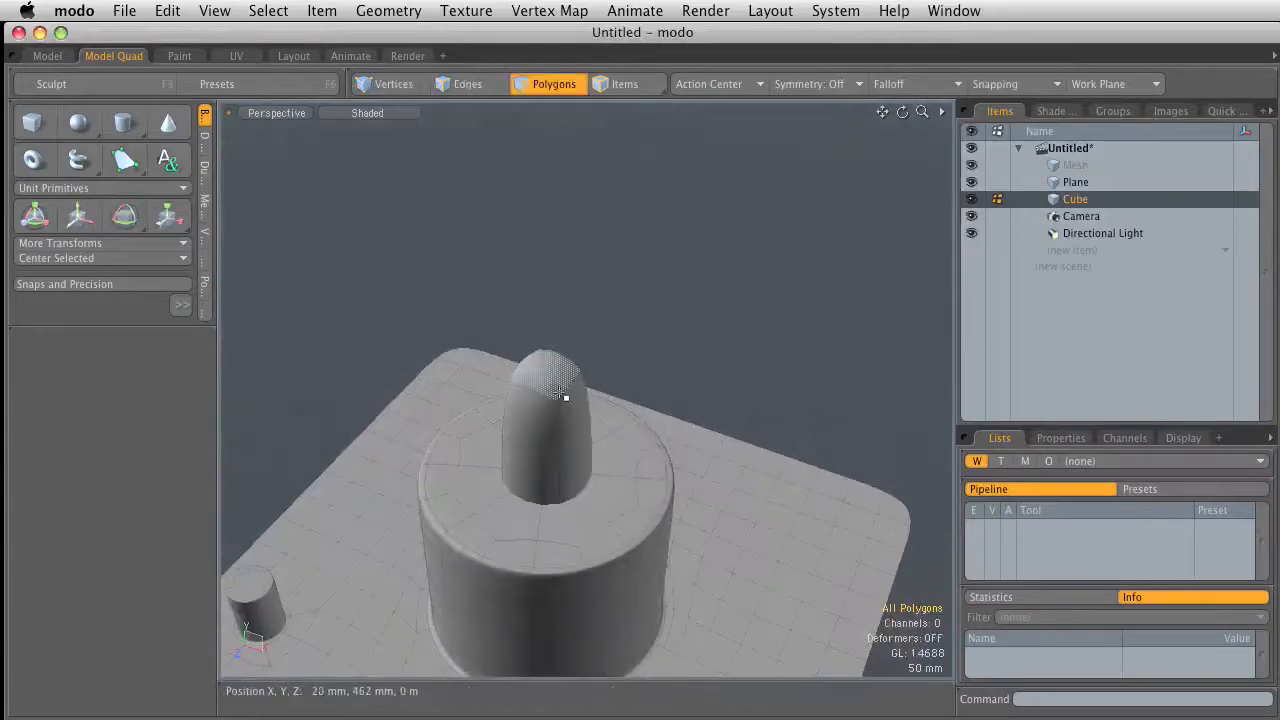
key(Tab)
ctrl+alt+drag(597, 434, 586, 306)
key(Tab)
key(Tab)
key(Tab)
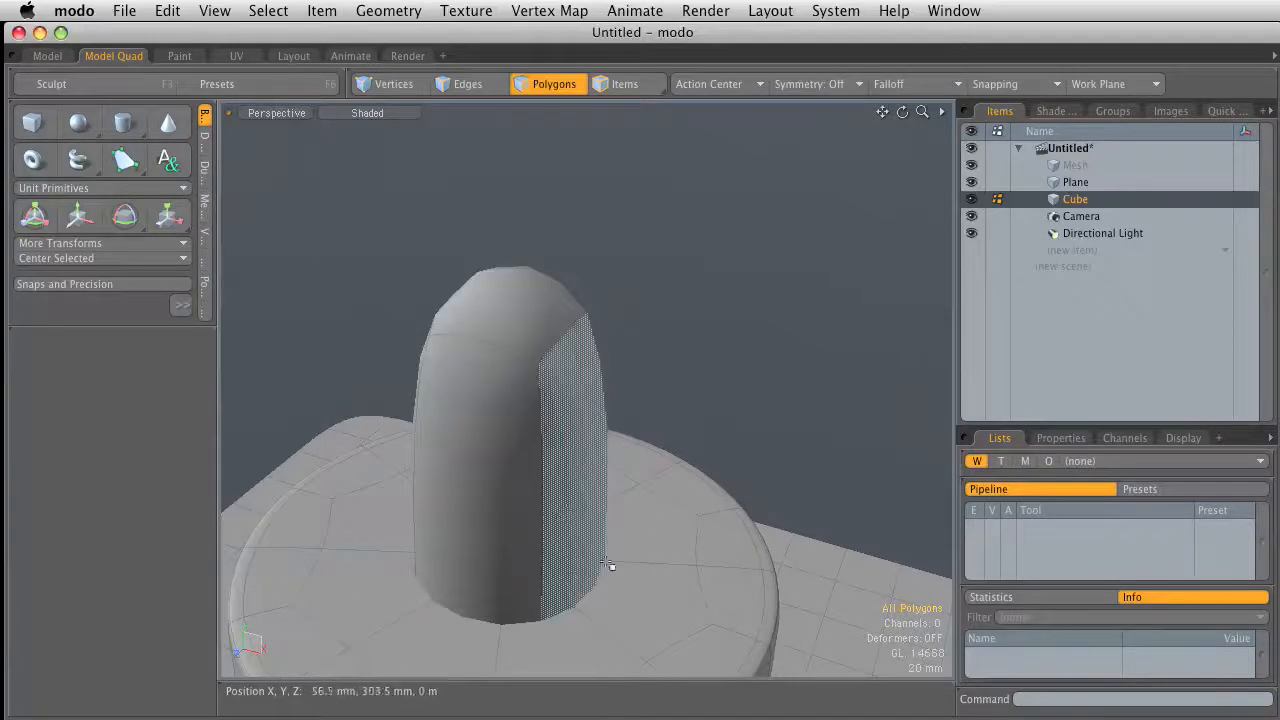
key(Tab)
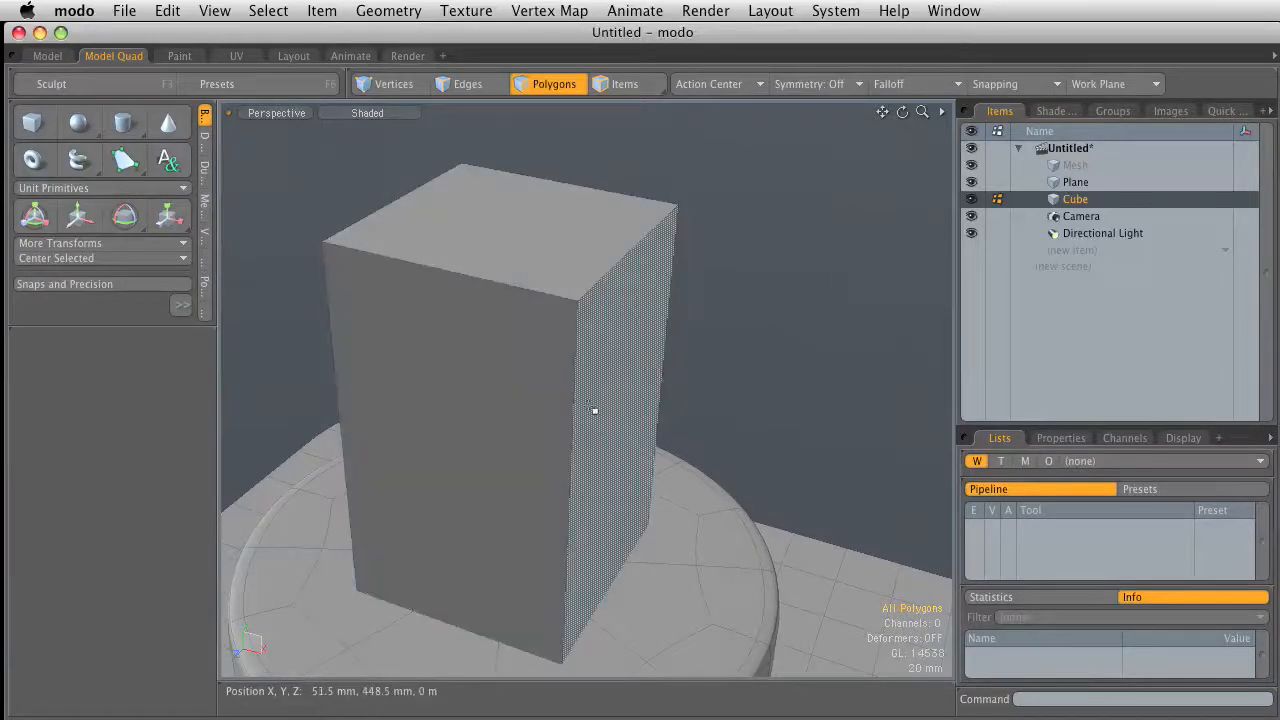
Step: Bevel all of the cube's edges with a 3.5 mm inset, round level 1 and sharp corners
key(2)
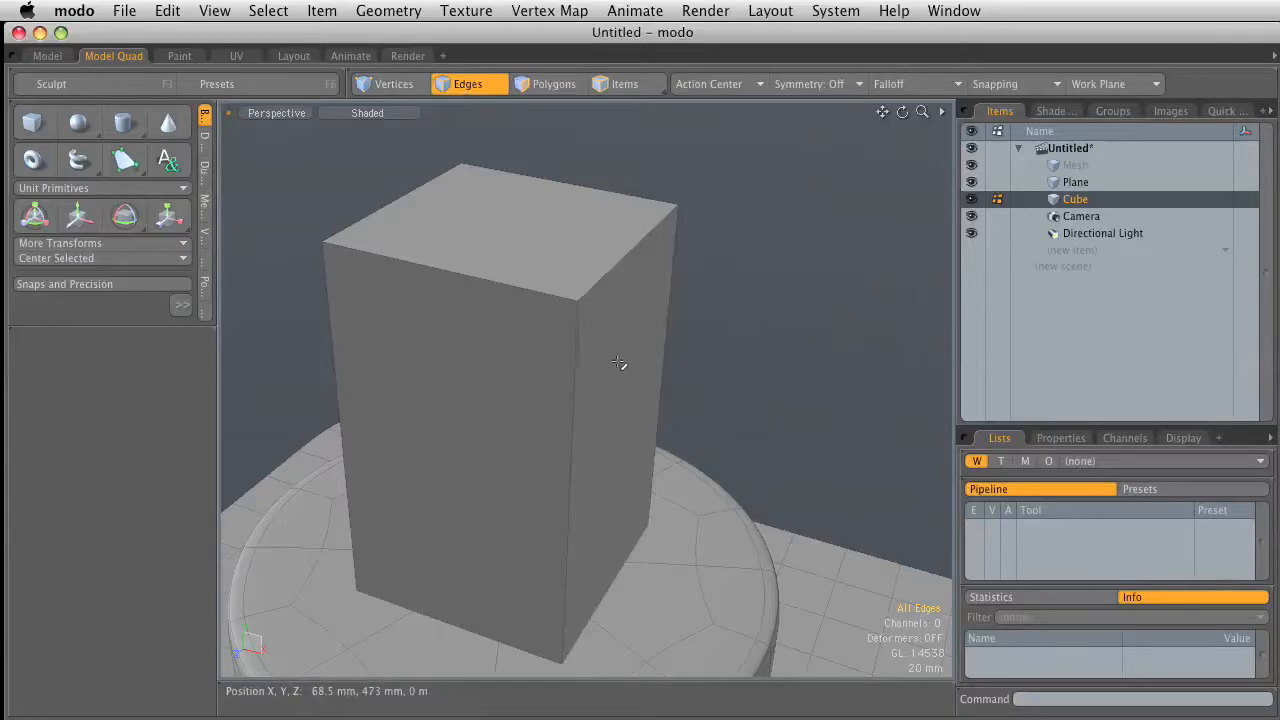
key(b)
click(466, 450)
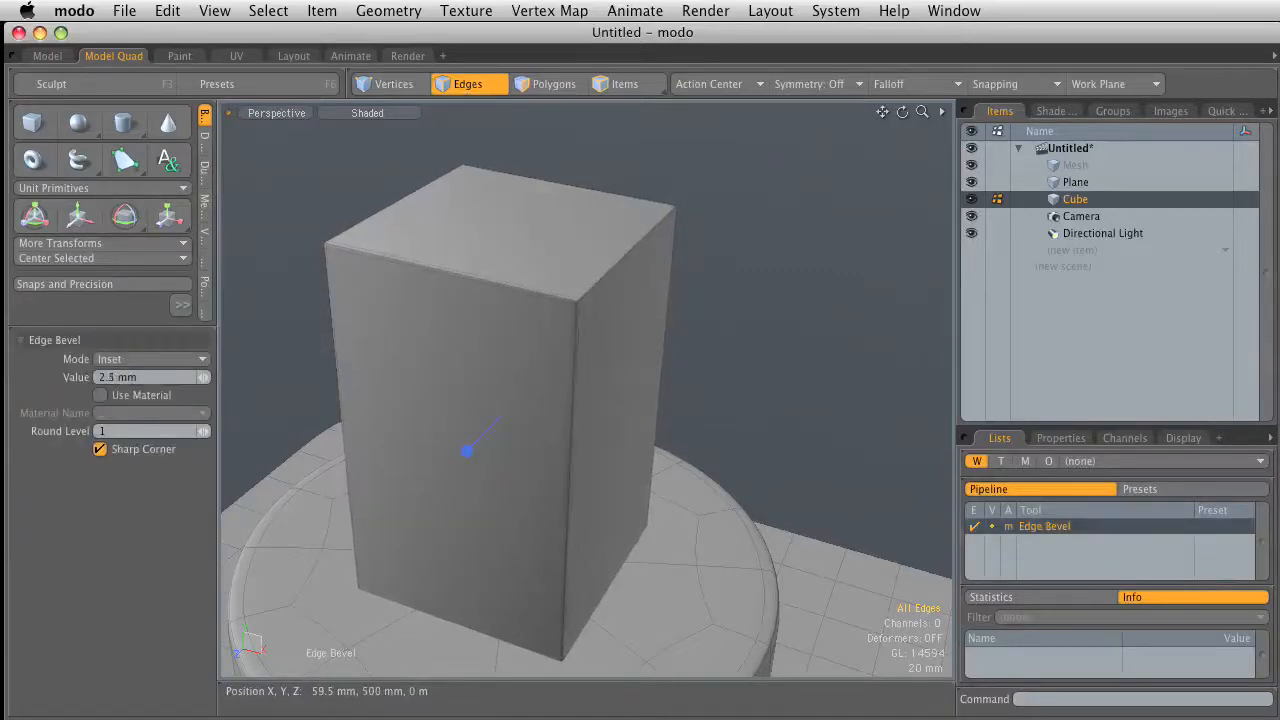
ctrl+alt+drag(633, 307, 740, 351)
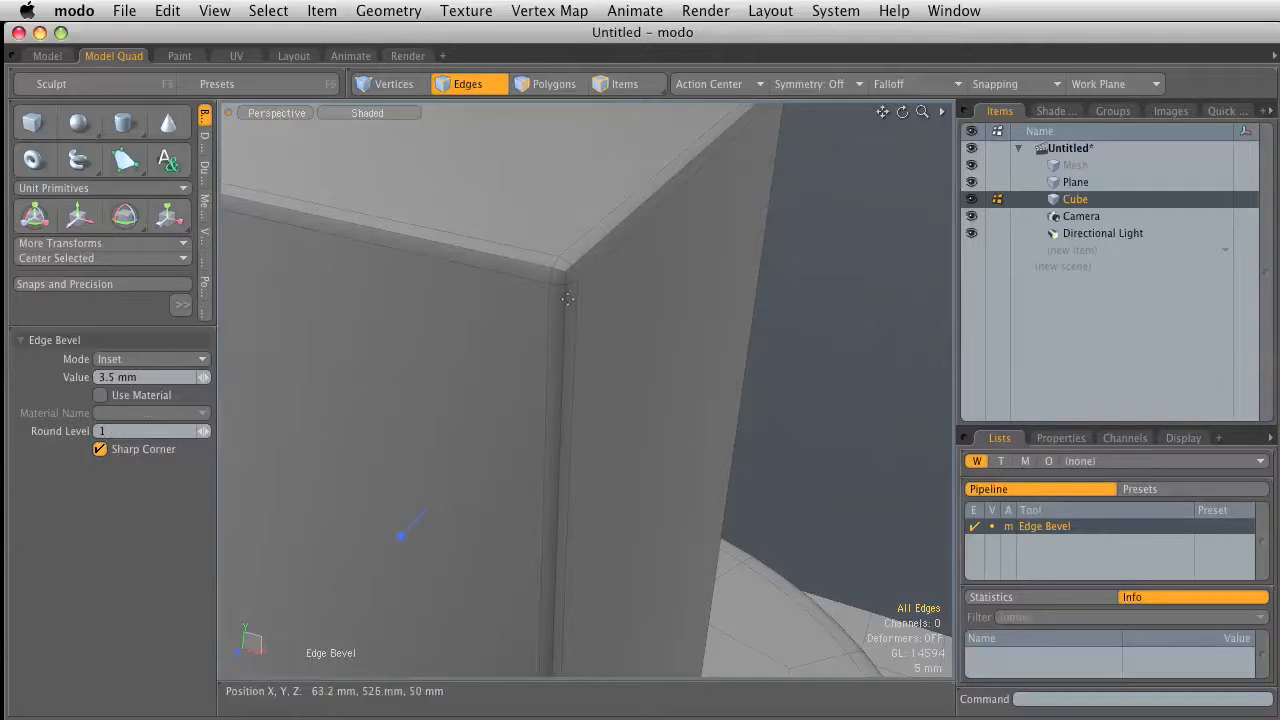
ctrl+alt+drag(643, 314, 480, 337)
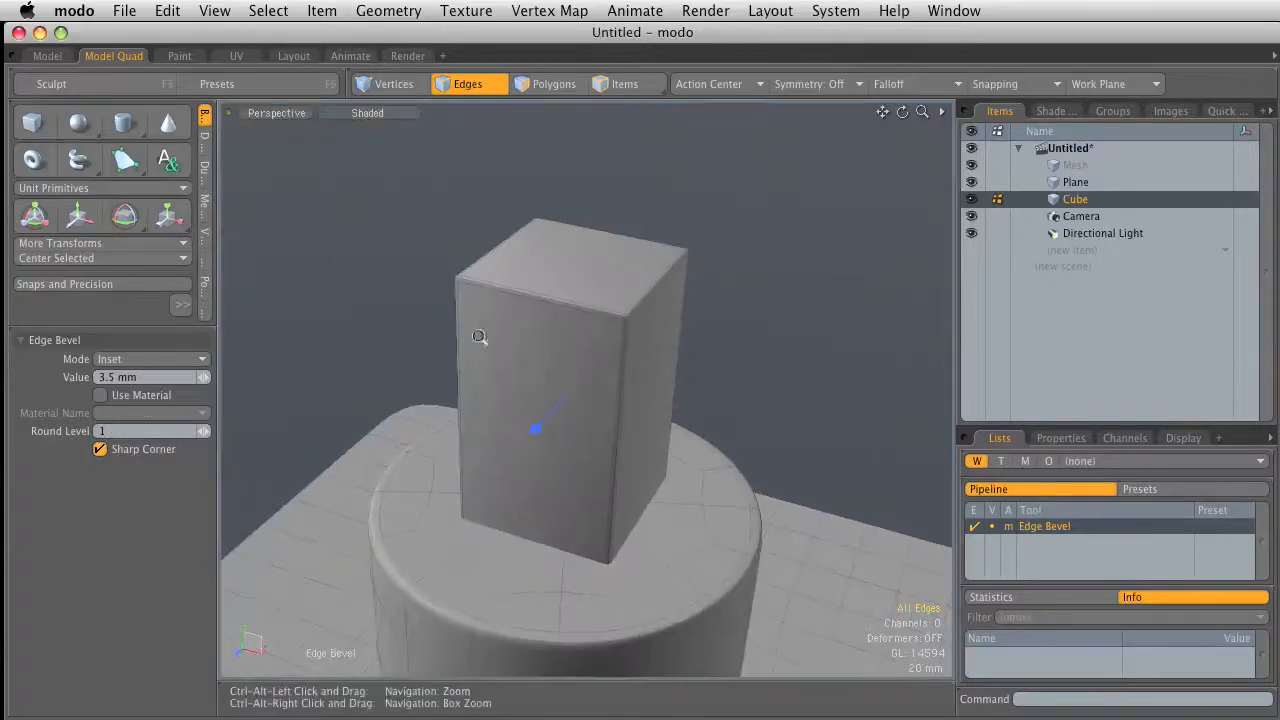
key(space)
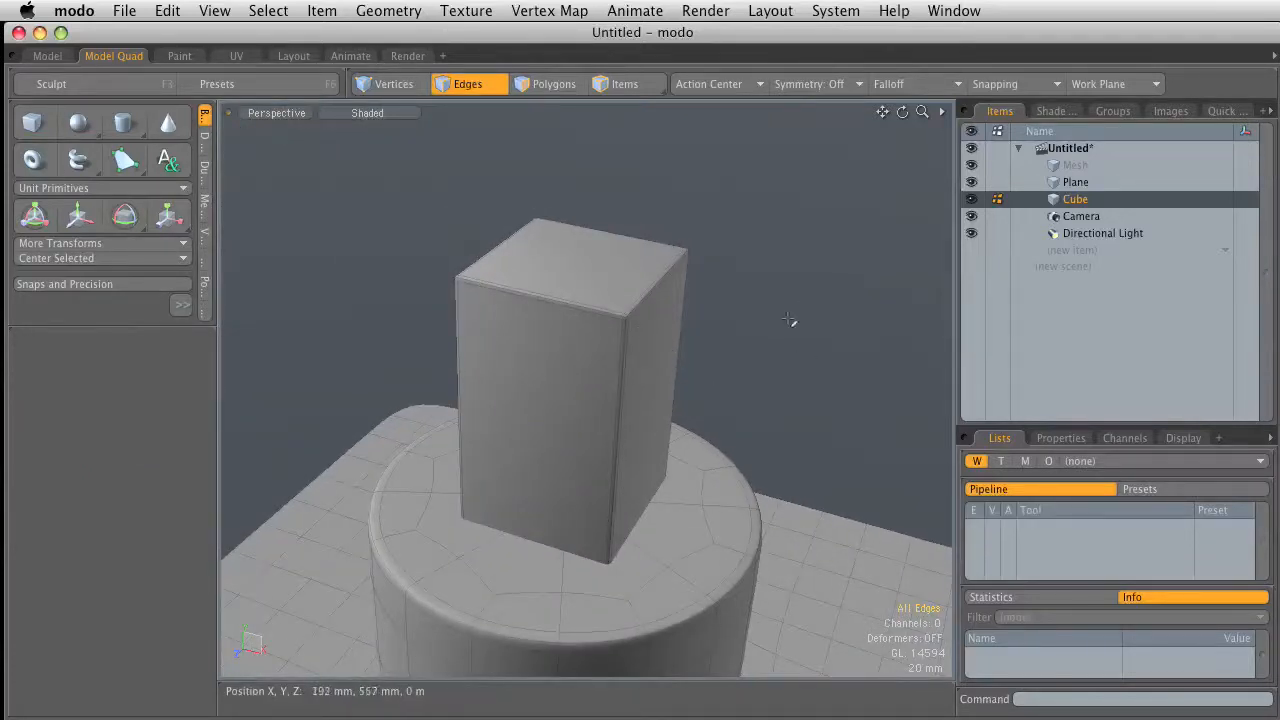
Step: Convert the beveled cube to subdivision surfaces and inspect its edges where it meets the cylinder
alt+drag(743, 346, 680, 357)
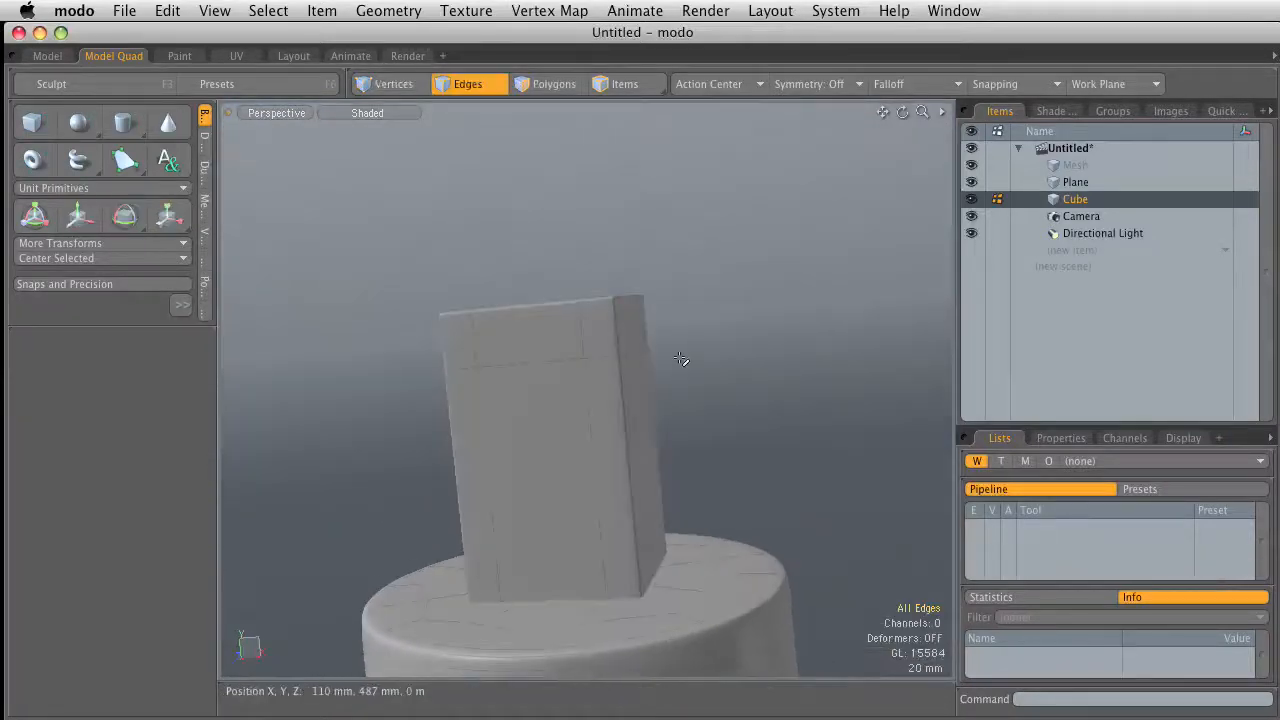
alt+drag(677, 386, 817, 313)
double_click(553, 590)
click(817, 313)
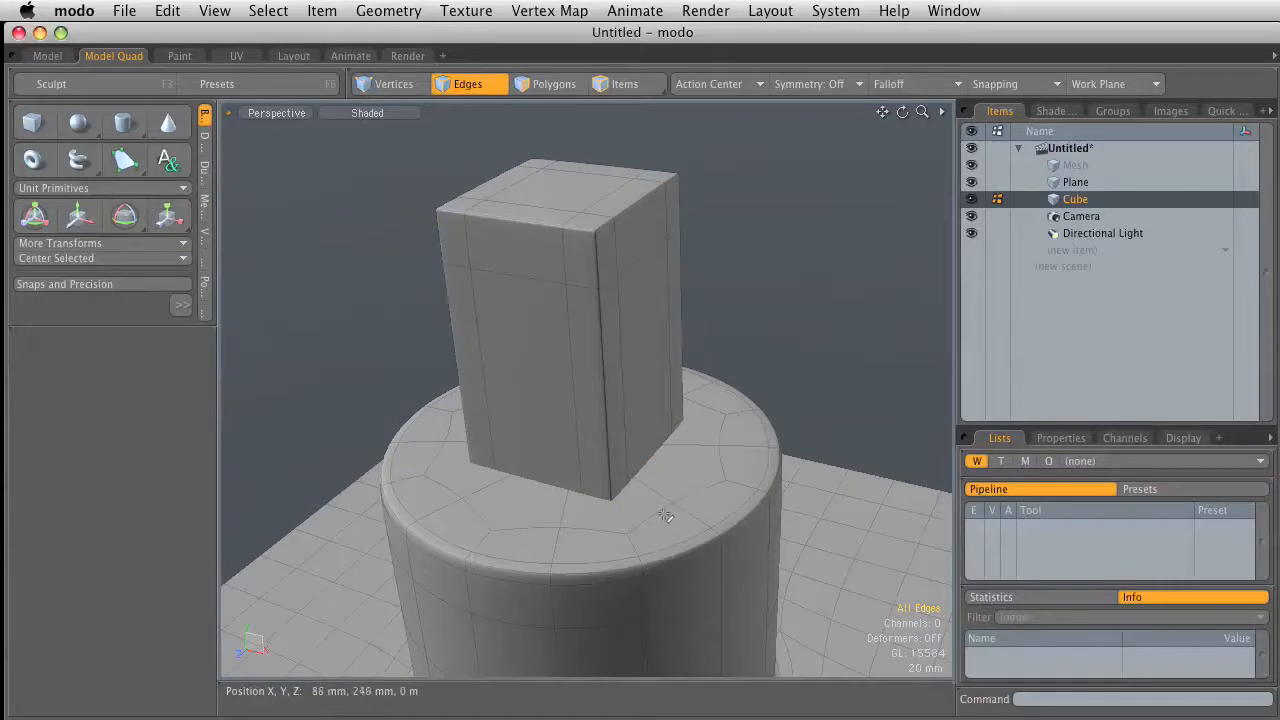
Step: On the Plane item, select the closed star-shaped ring of edges on the cylinder's top around the box
click(1075, 182)
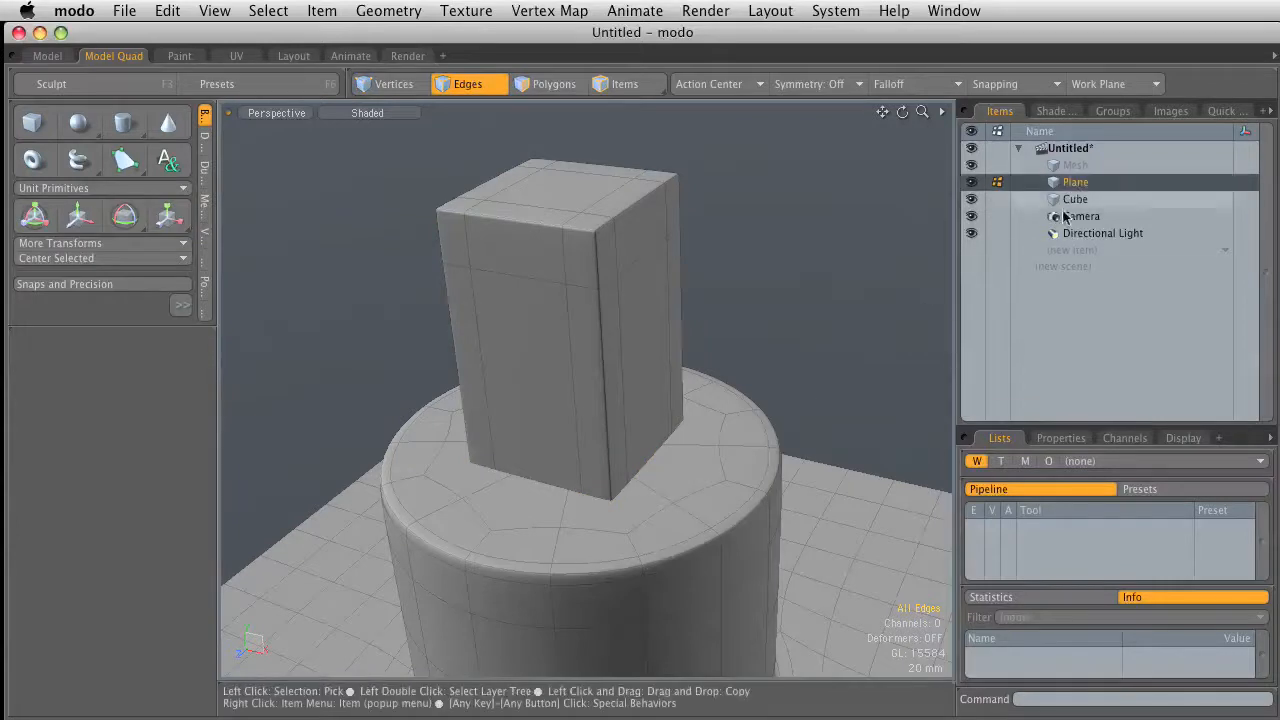
click(650, 524)
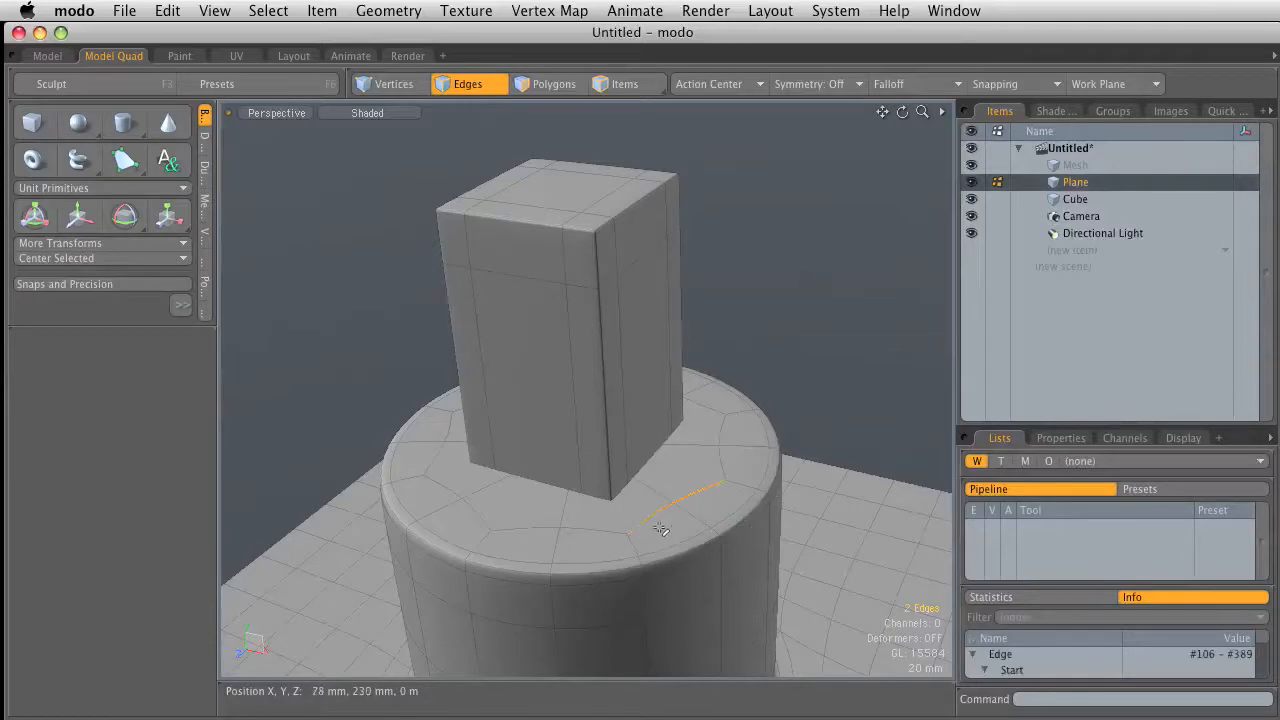
shift+click(603, 528)
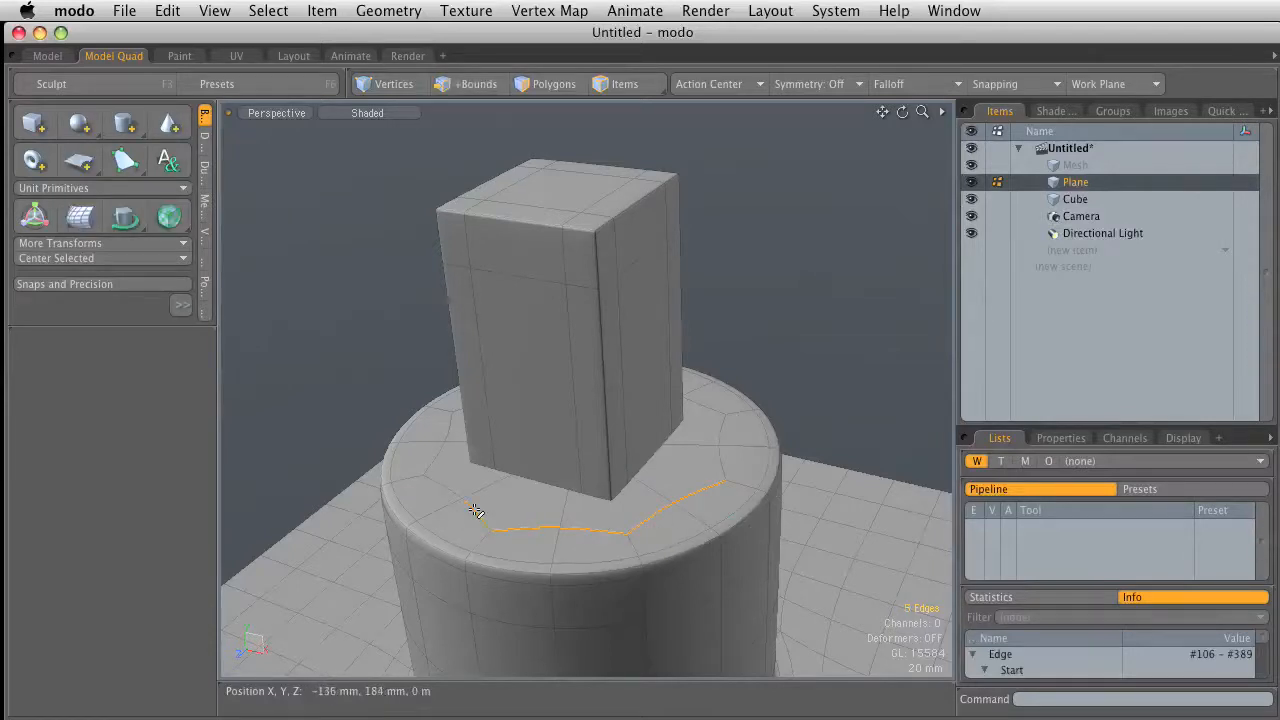
alt+drag(480, 420, 340, 455)
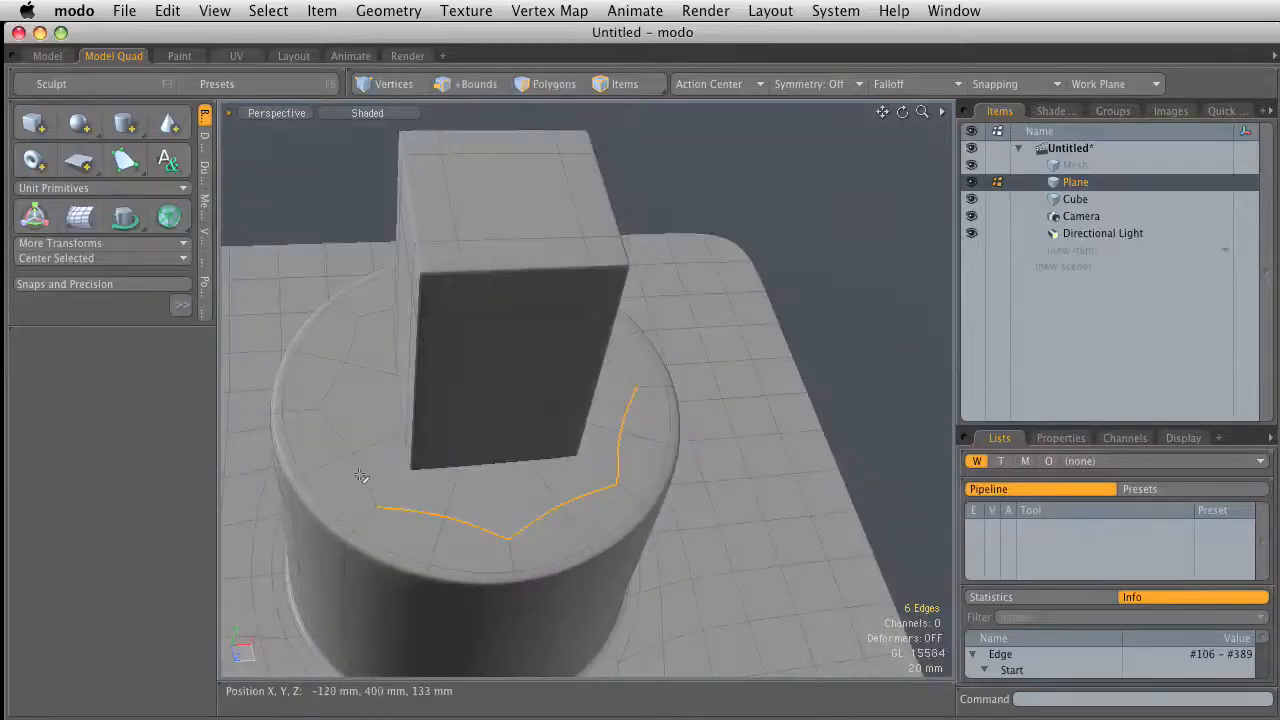
alt+drag(368, 390, 508, 286)
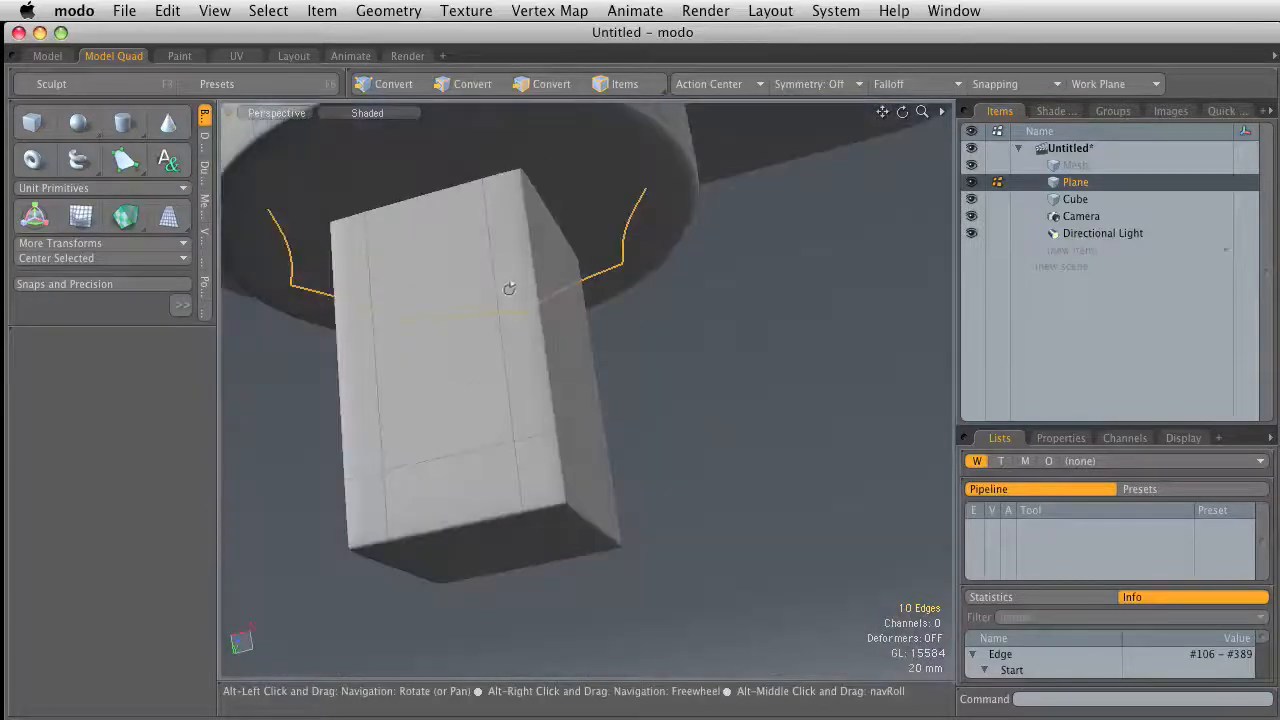
shift+click(492, 135)
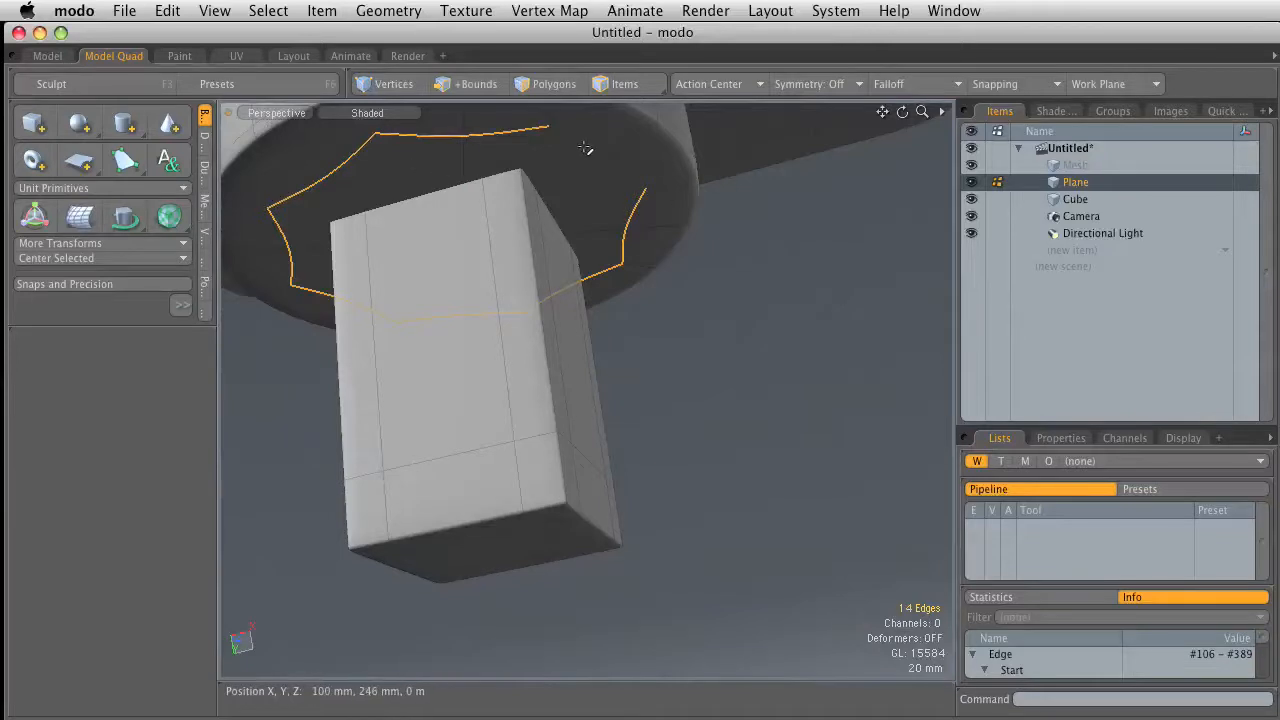
shift+click(619, 175)
mouse_move(560, 449)
alt+mouse_down()
mouse_move(543, 506)
mouse_move(560, 449)
alt+mouse_up()
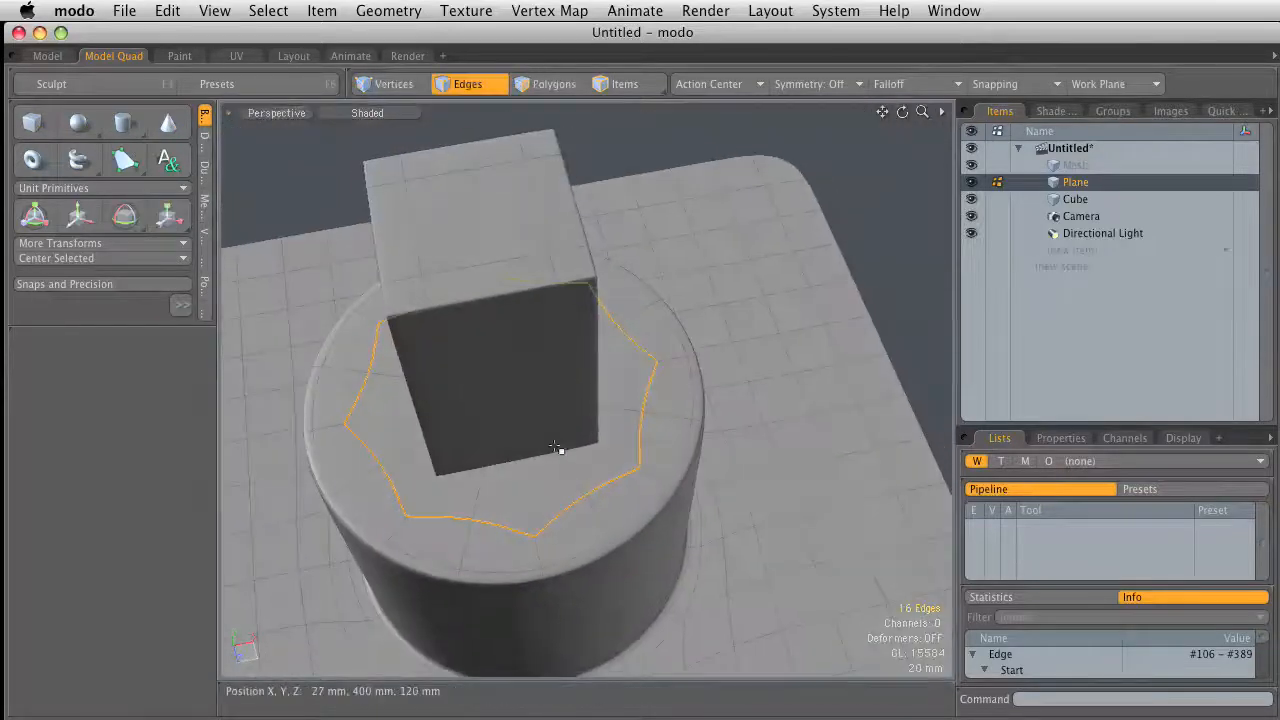
Step: Delete the inner polygons of the cylinder's top and the surrounding loop of polygons up to the rim
key(3)
mouse_move(440, 470)
mouse_down()
mouse_move(534, 478)
mouse_move(491, 357)
mouse_up()
key(Delete)
alt+drag(537, 434, 526, 514)
drag(455, 588, 526, 574)
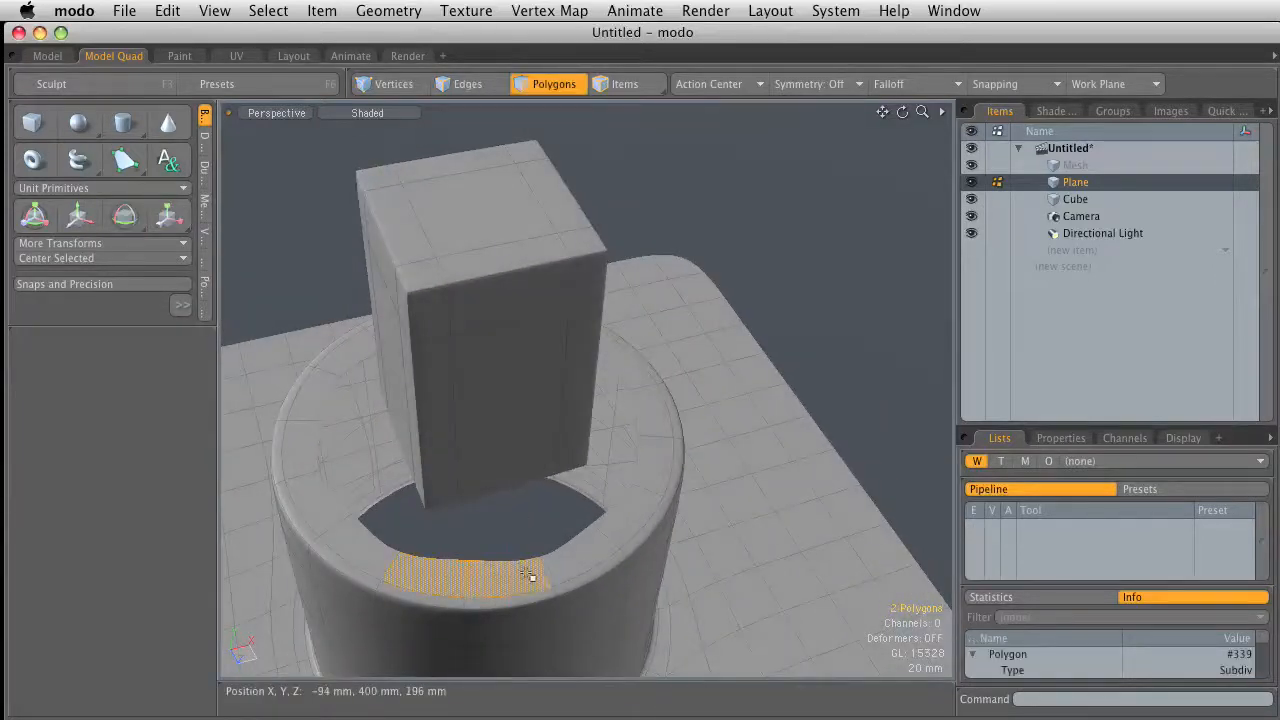
key(l)
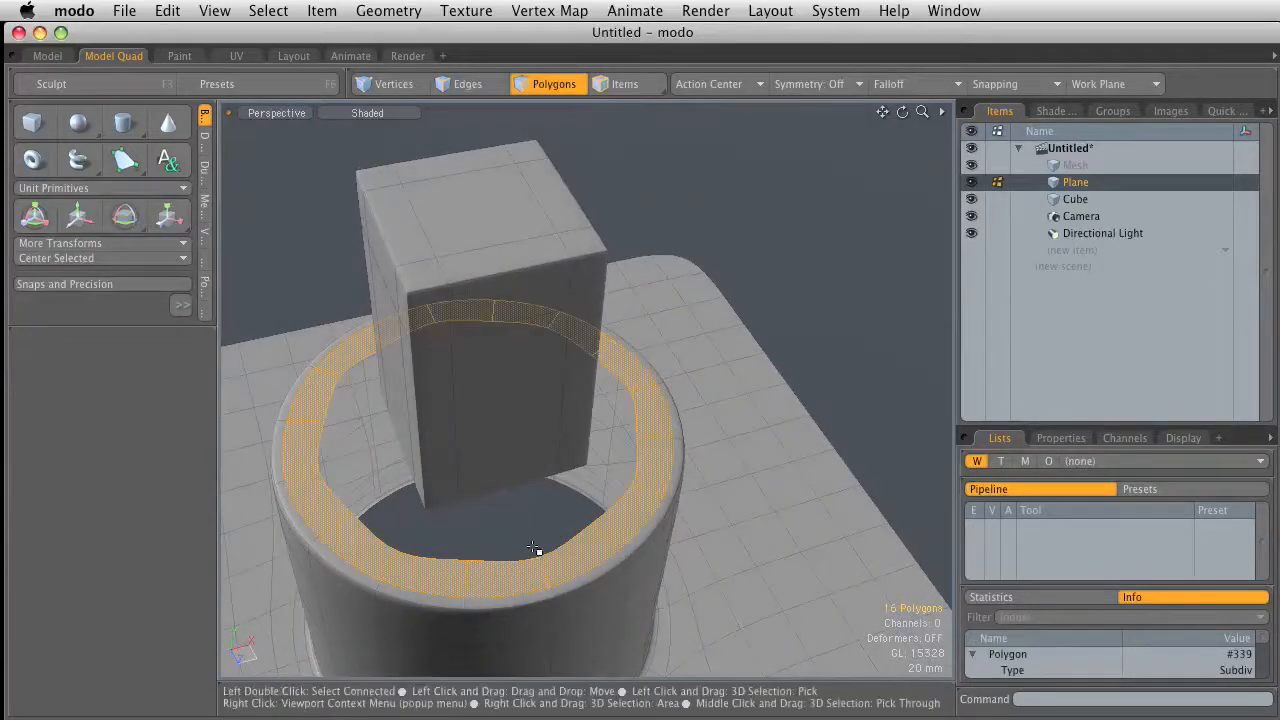
key(Delete)
Step: Select the cylinder's open rim edge loop and fill it with a single polygon
key(2)
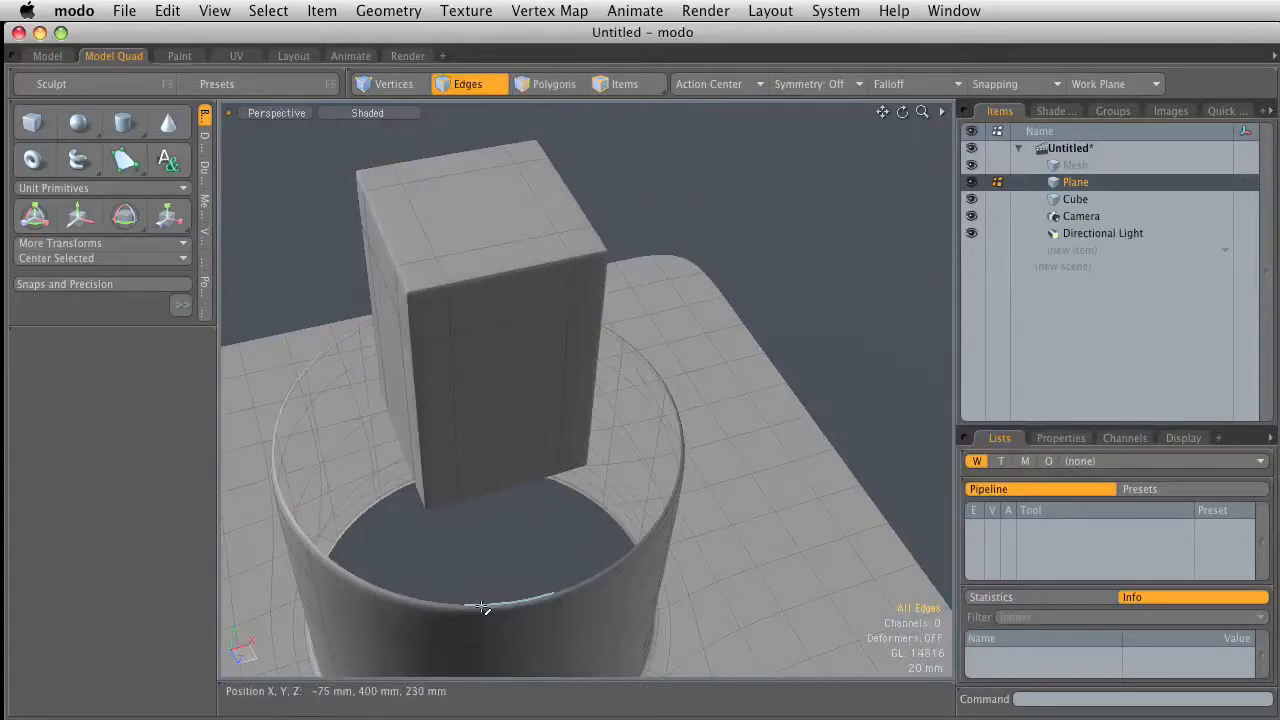
double_click(483, 607)
double_click(486, 599)
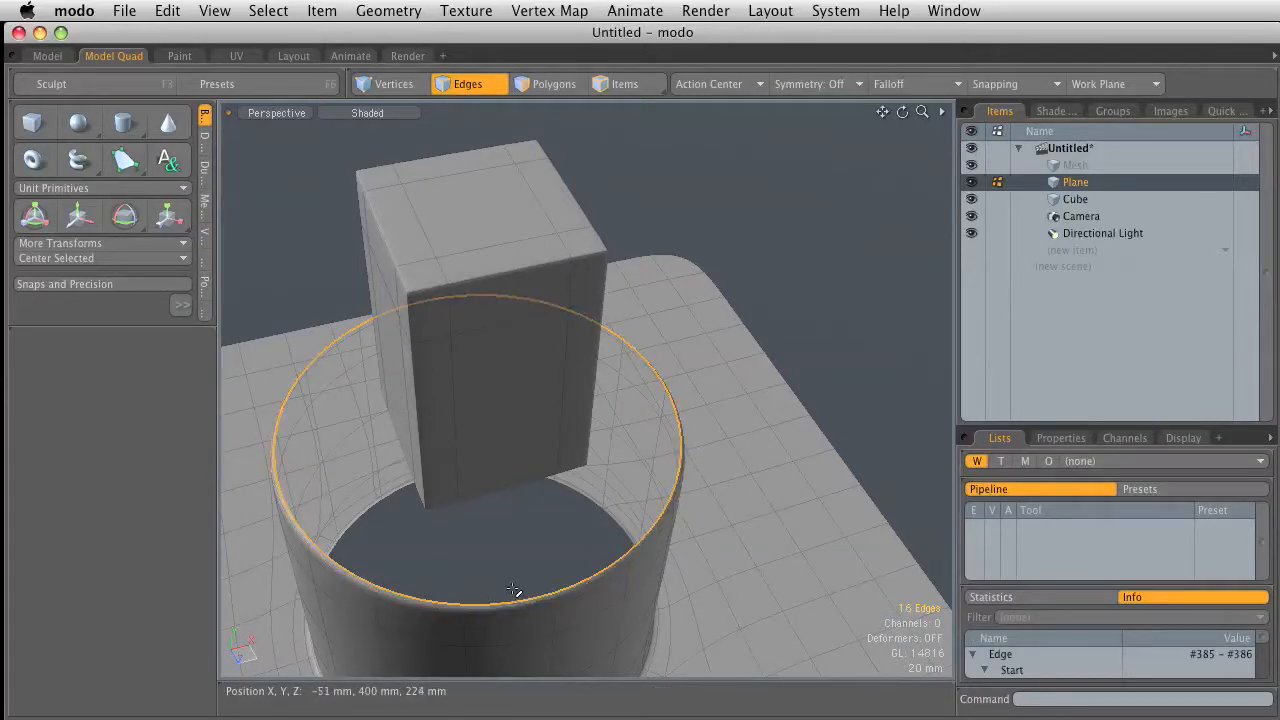
key(p)
key(3)
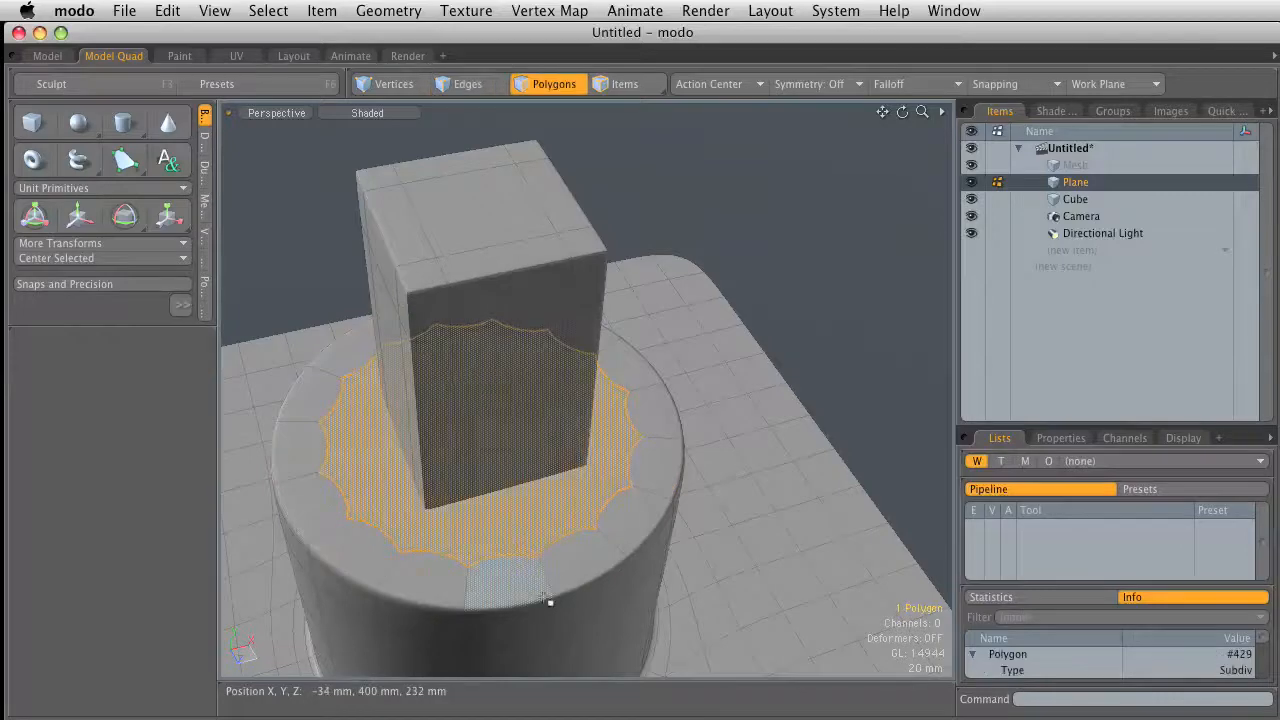
click(890, 254)
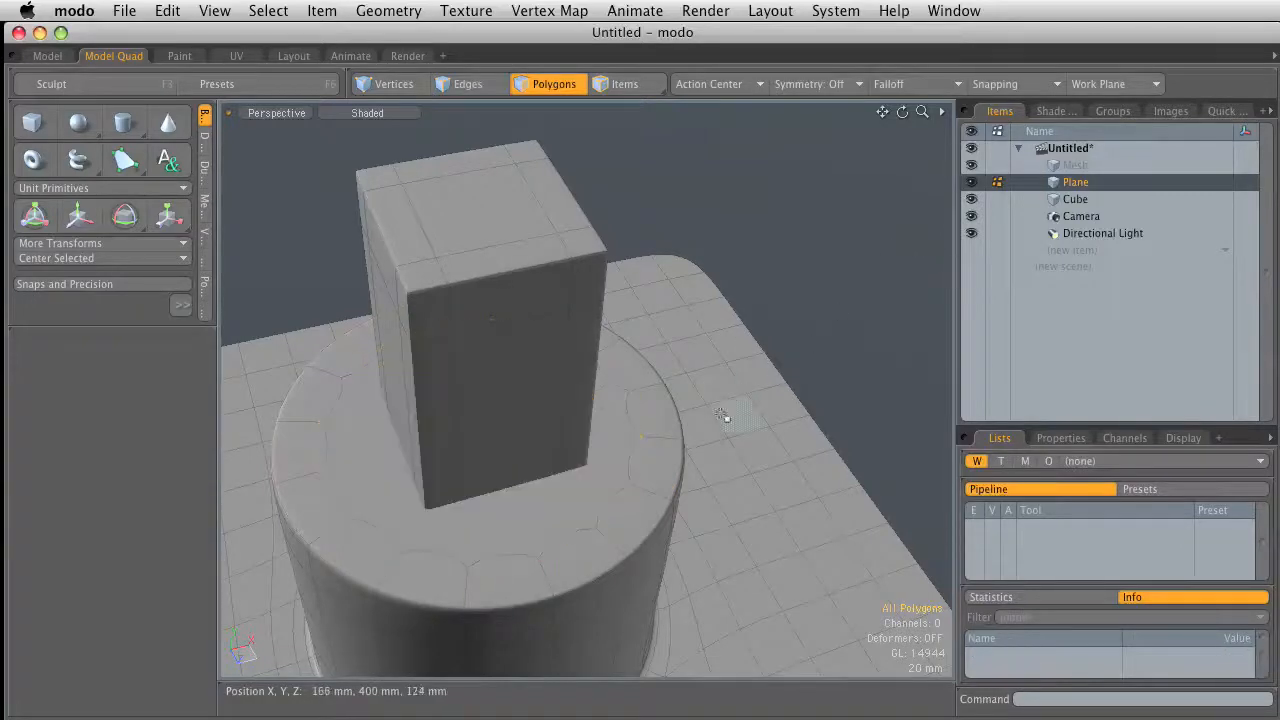
Step: Turn off subdivision on the Plane item and bevel the new cap polygon with a 24 mm inset and no shift
key(Tab)
click(464, 583)
key(b)
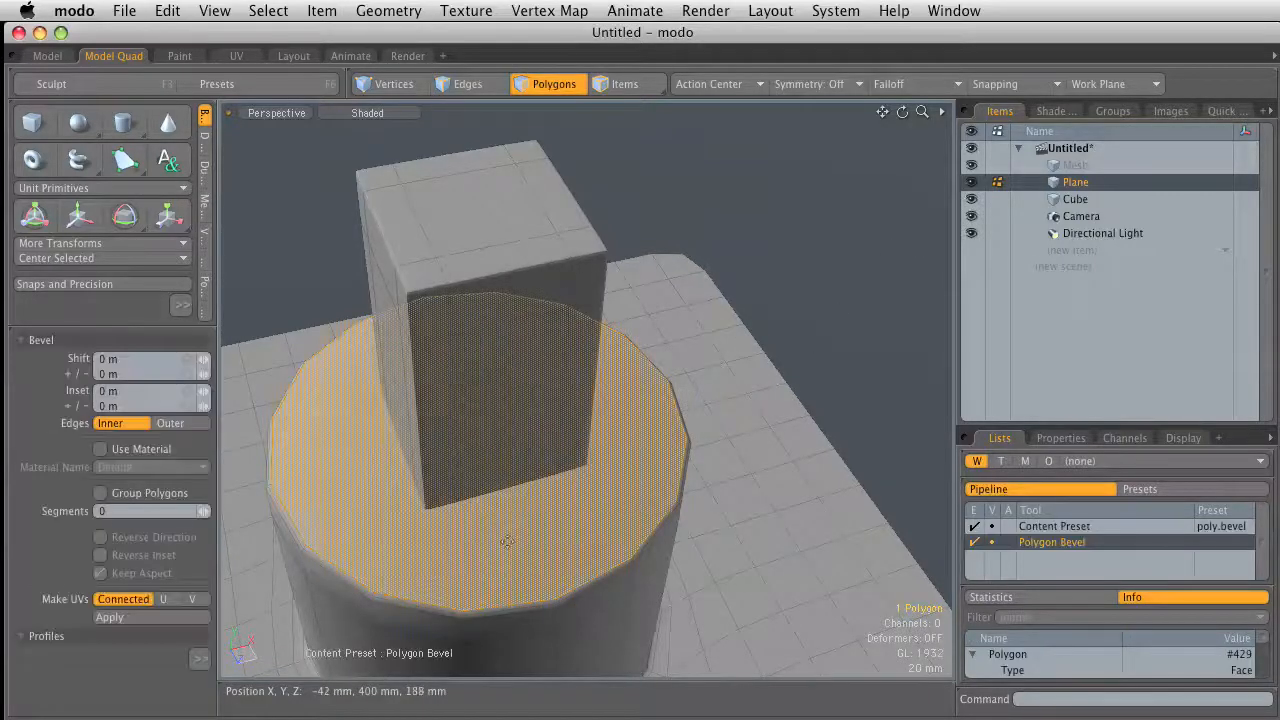
drag(557, 410, 352, 431)
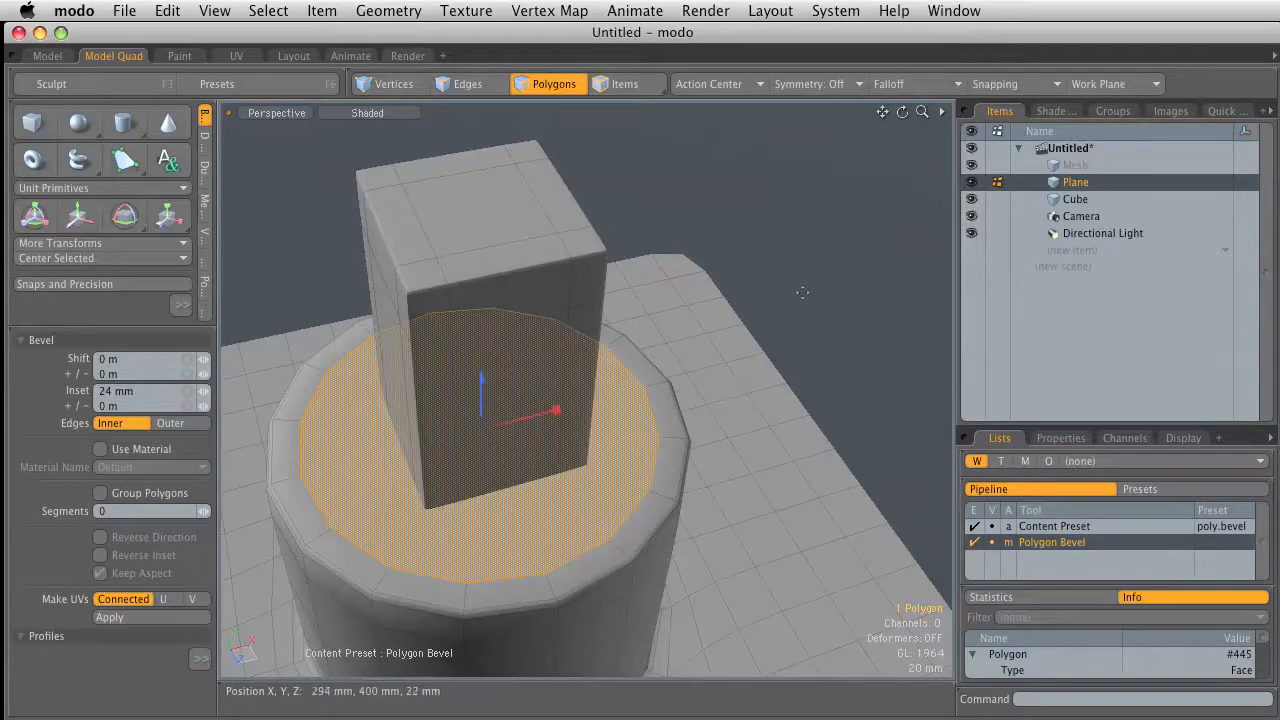
Step: Bevel the cap polygon again with a 33 mm inset and delete the inner polygon to open a hole beneath the box
key(shift)
shift+click(518, 455)
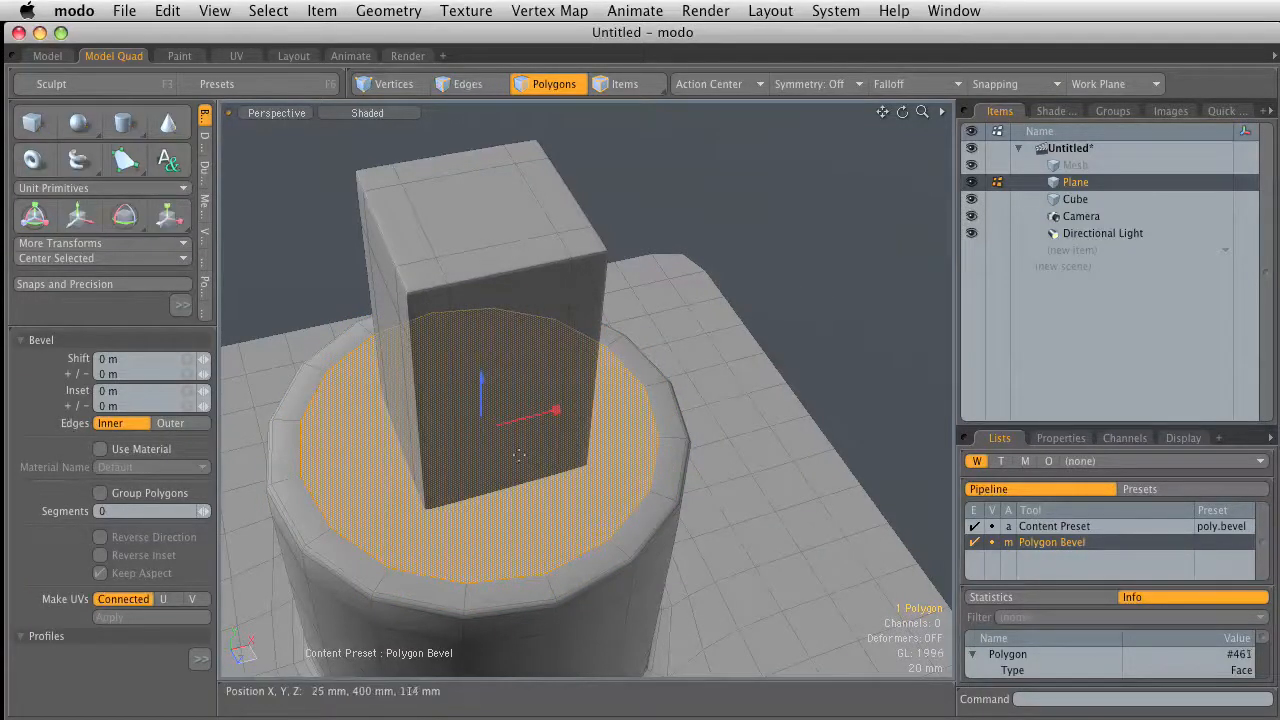
drag(525, 424, 665, 436)
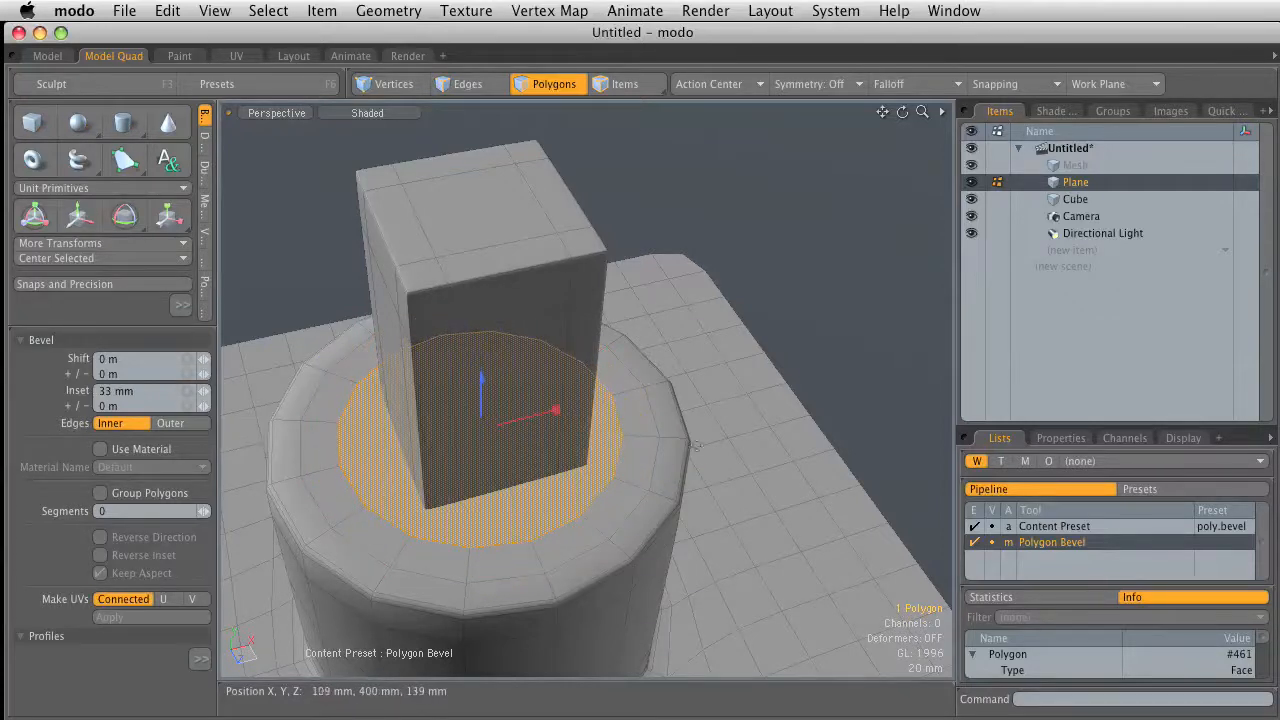
key(space)
key(Delete)
alt+drag(684, 443, 471, 423)
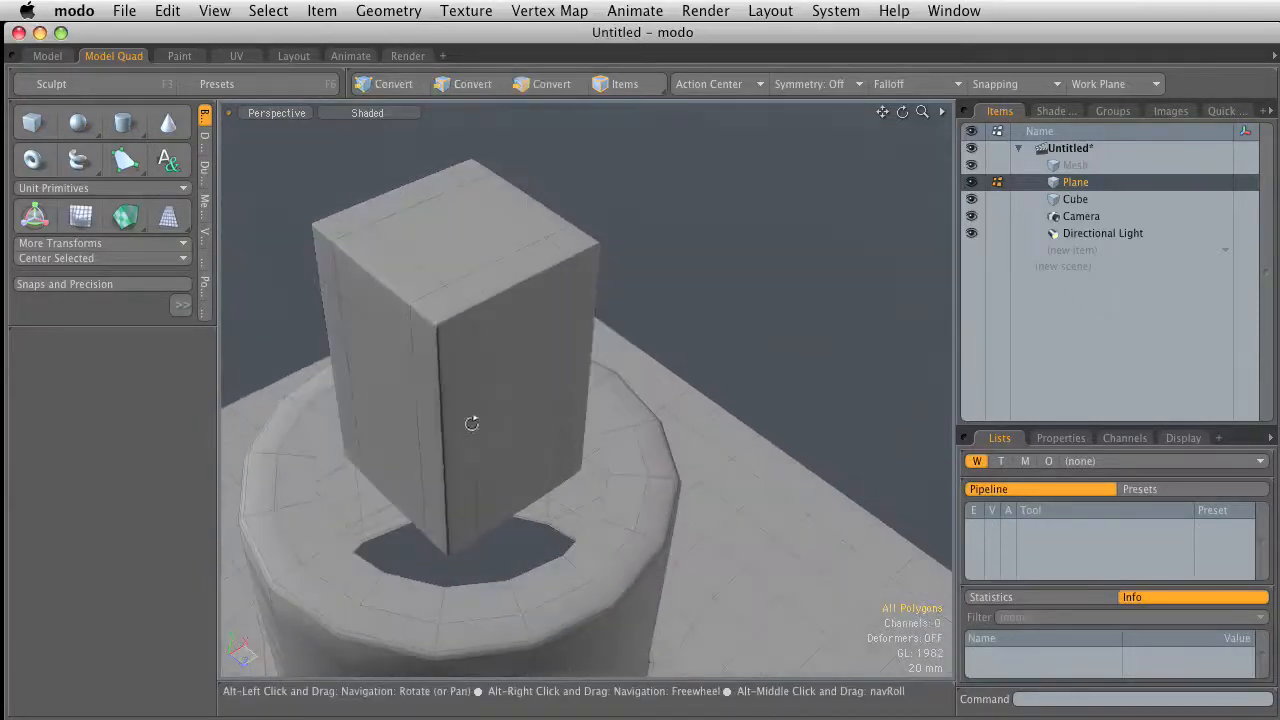
Step: Select the opening's edge loop on the Plane item and the bottom edge loop on the Cube item to compare their edge counts
key(2)
double_click(484, 584)
alt+drag(513, 580, 524, 540)
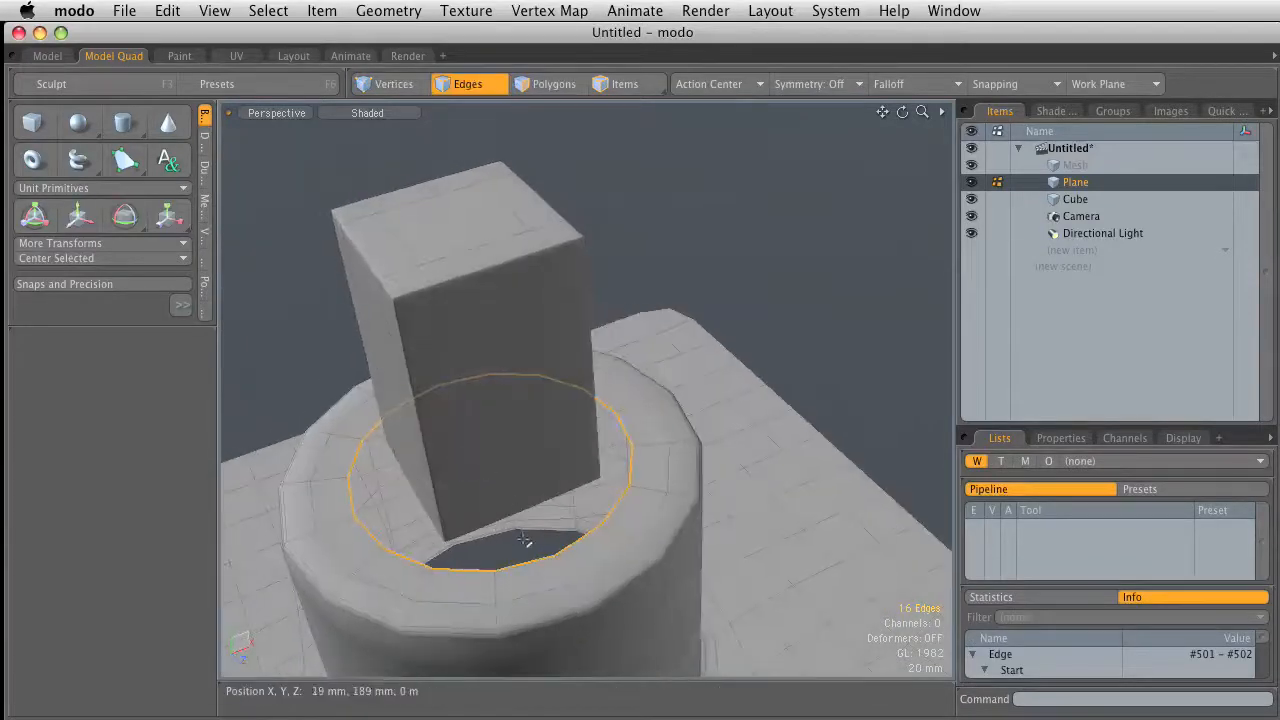
key(3)
click(1083, 199)
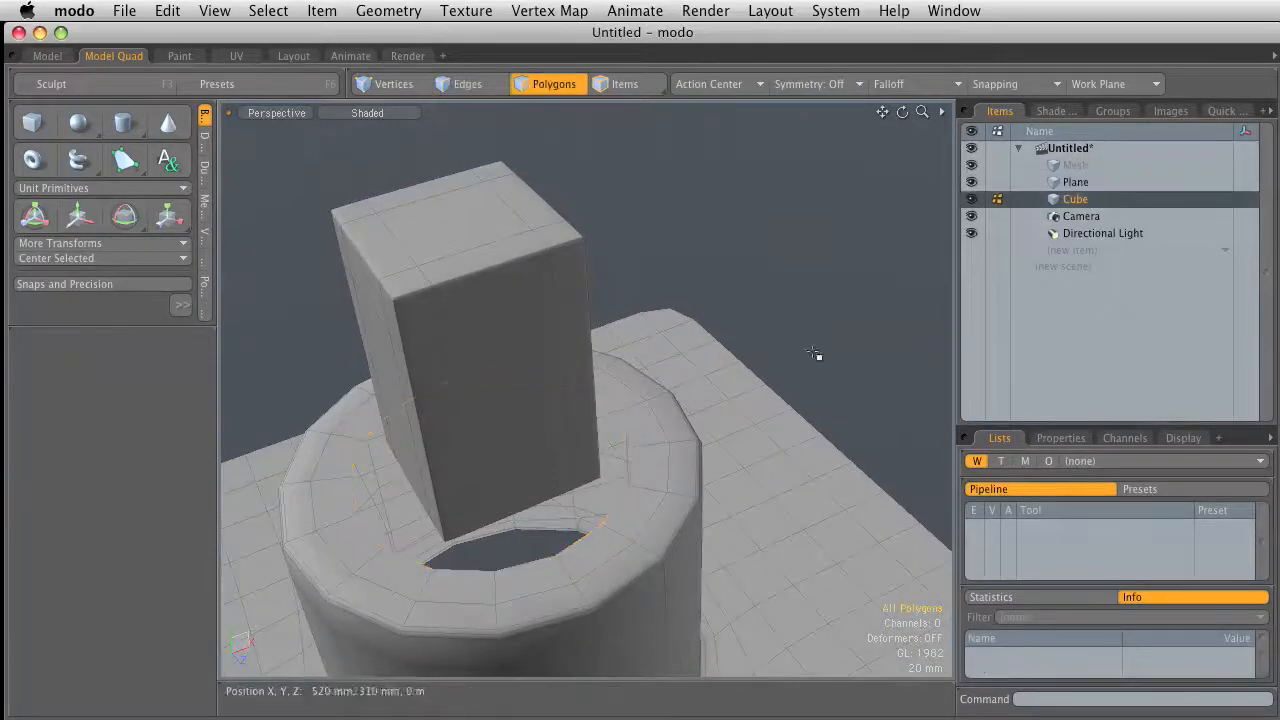
key(2)
double_click(521, 514)
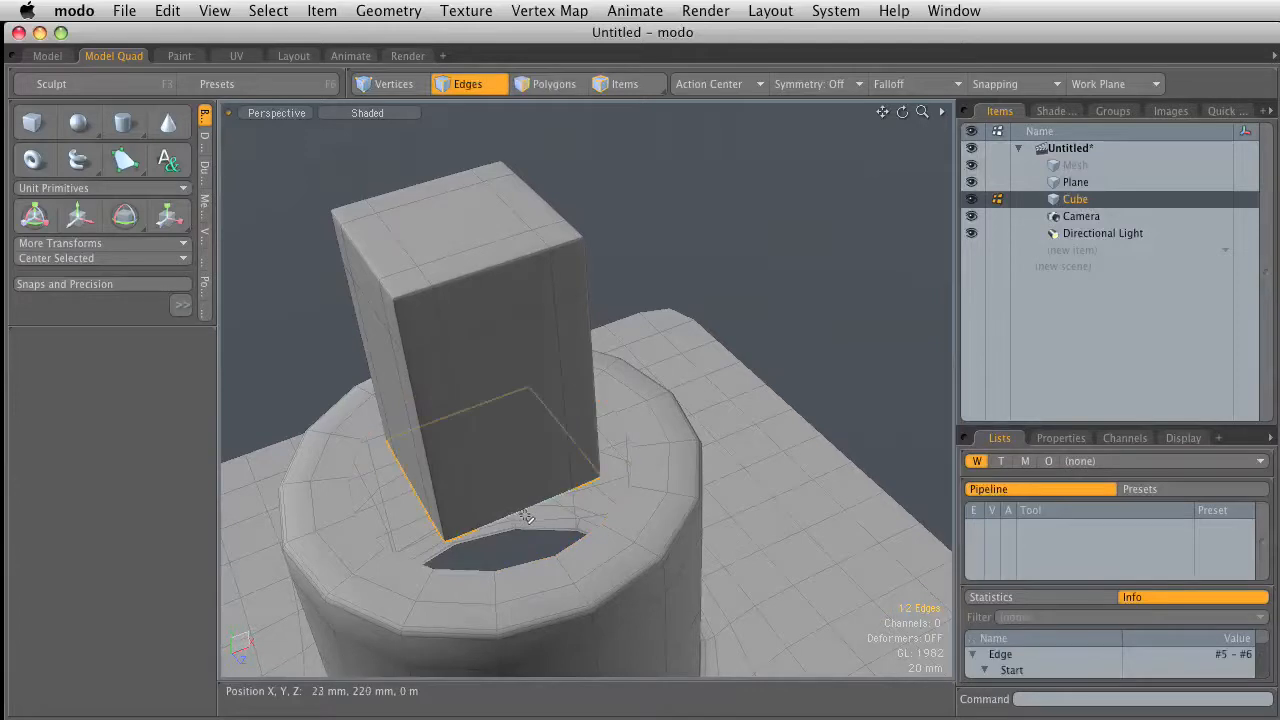
click(796, 263)
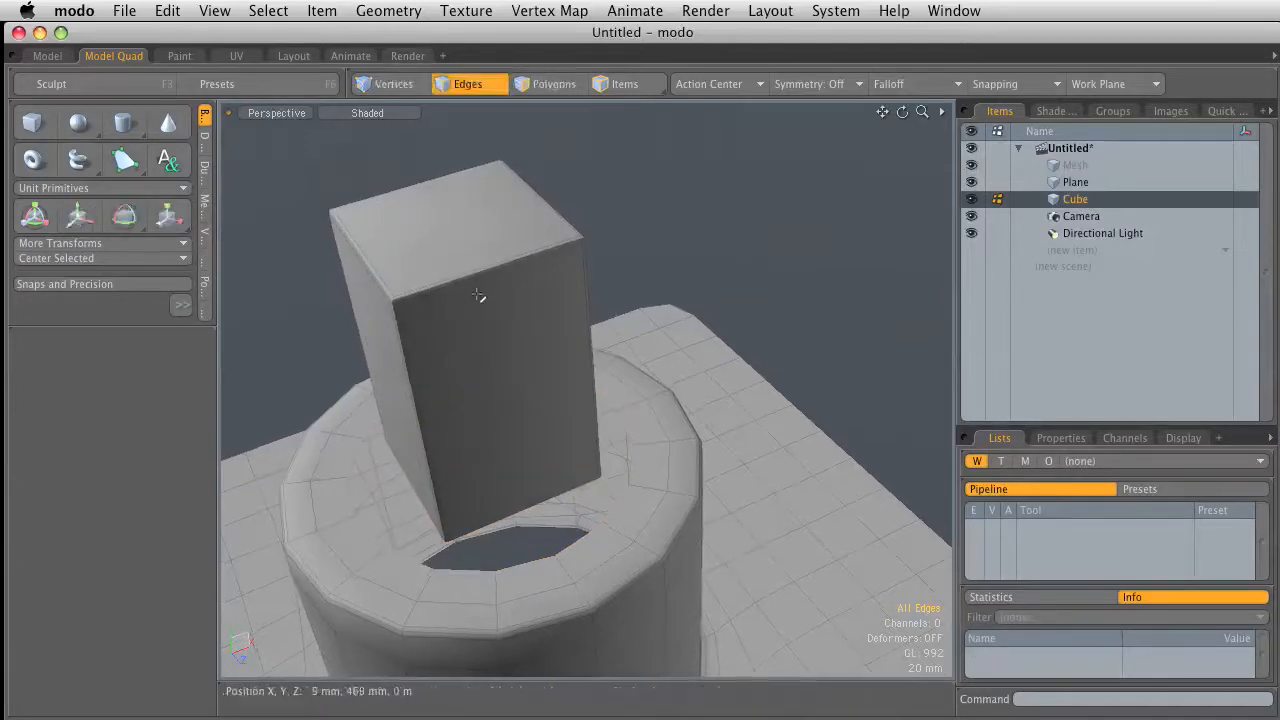
Step: Loop slice the box once through the middle of its front face, using Uniform mode with a count of 1
click(475, 273)
ctrl+alt+drag(528, 396, 498, 314)
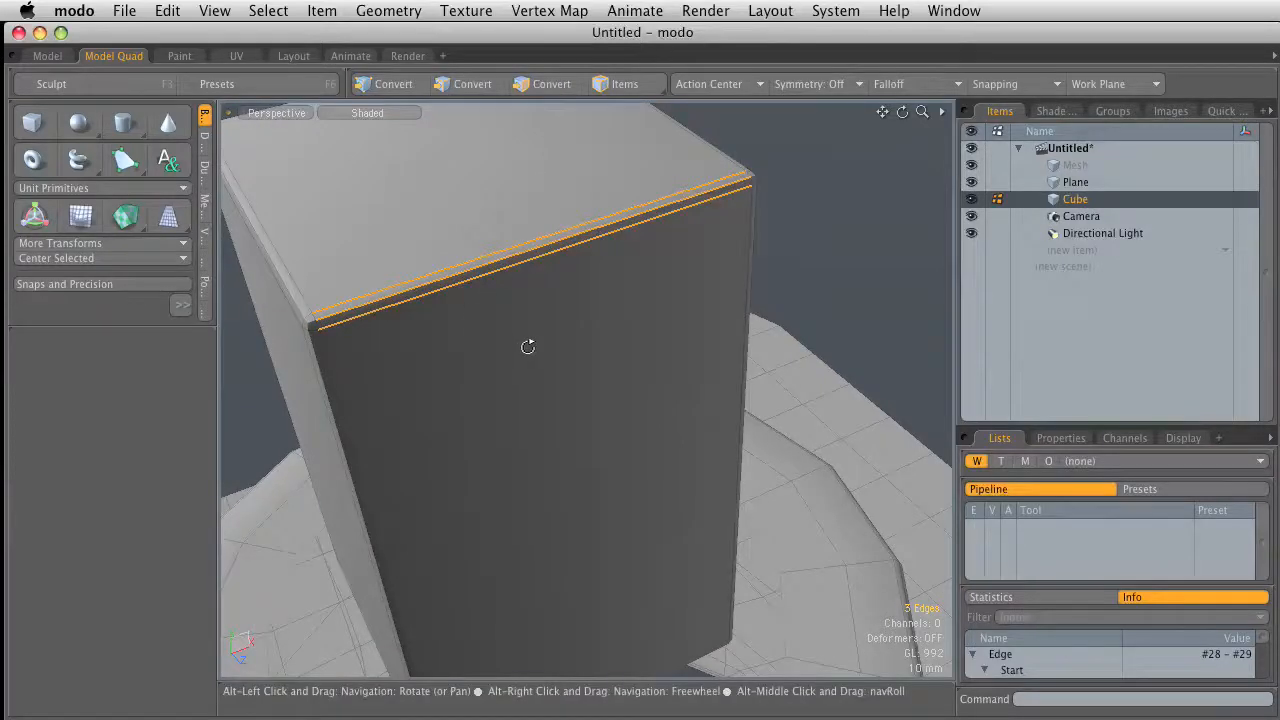
key(alt+c)
drag(536, 373, 474, 376)
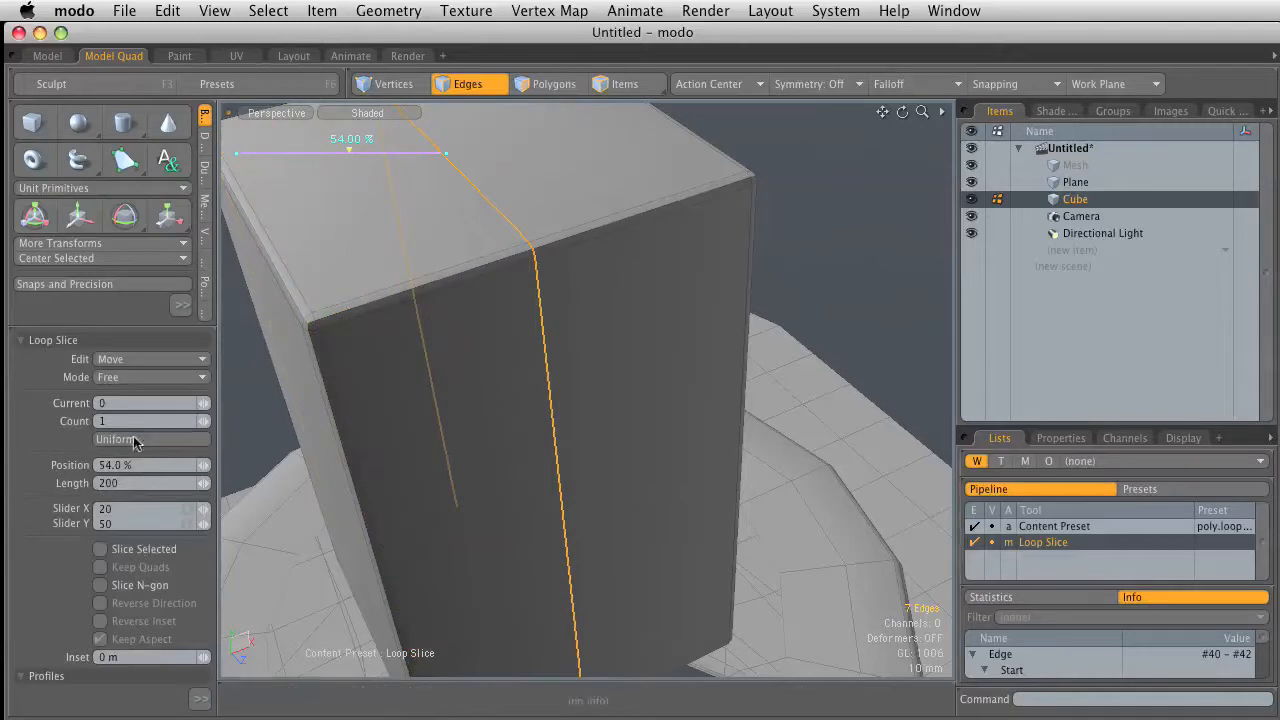
click(125, 359)
click(120, 359)
click(130, 377)
click(130, 390)
alt+drag(591, 449, 571, 351)
key(space)
Step: Loop slice the box at 50% in the other direction and select its bottom edge loop to check the edge count
drag(386, 336, 509, 334)
key(alt+c)
click(508, 335)
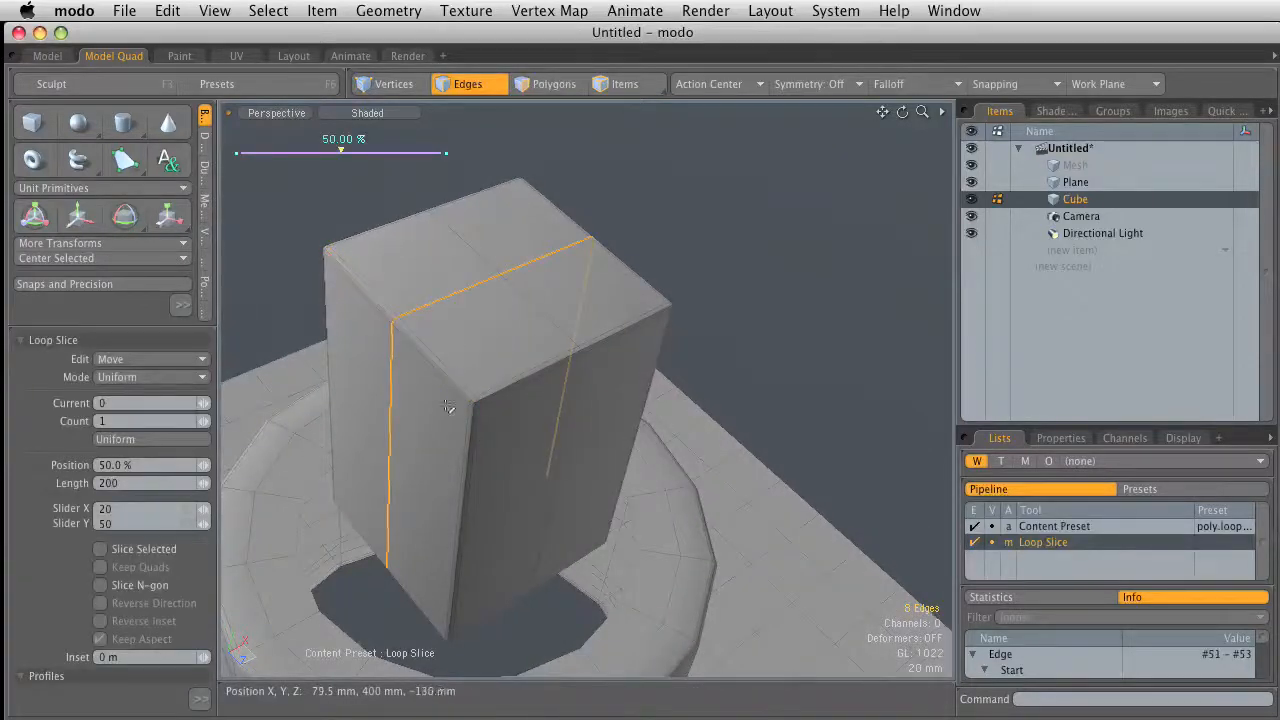
key(space)
alt+drag(448, 408, 487, 503)
double_click(478, 524)
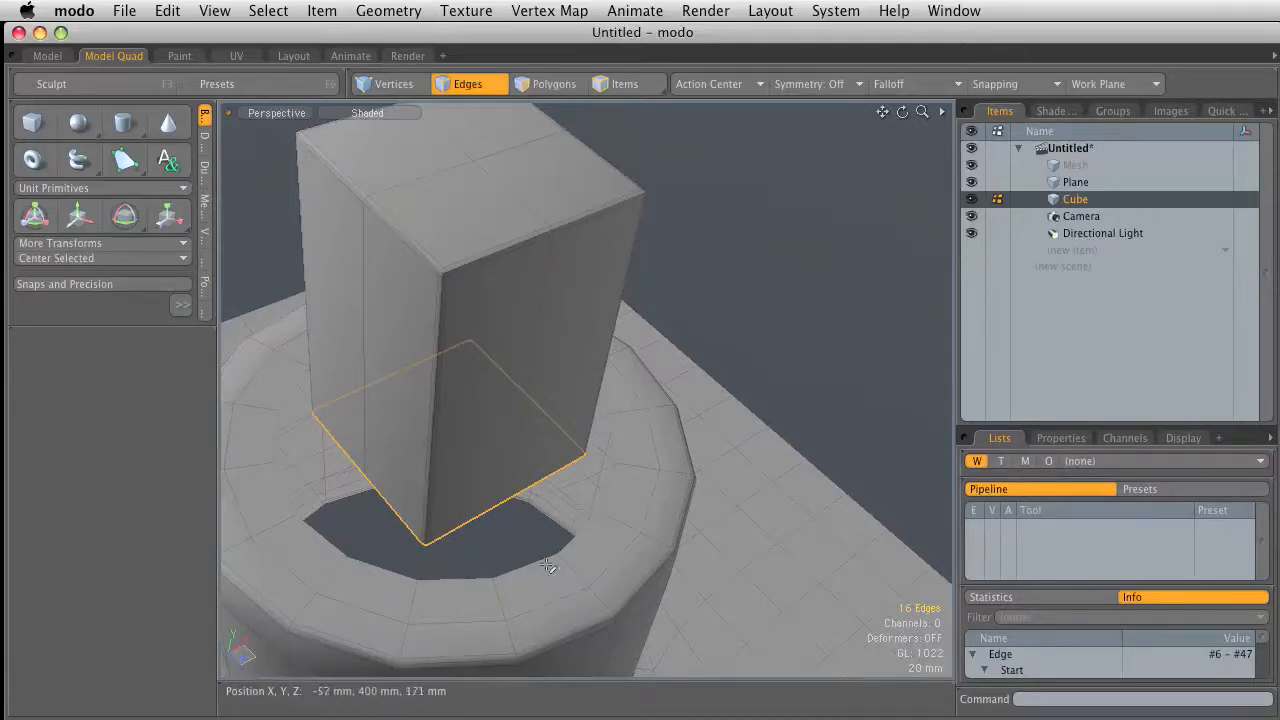
Step: Select all of the box's polygons, cut them from the Cube item and paste them into the Plane item
key(3)
double_click(519, 427)
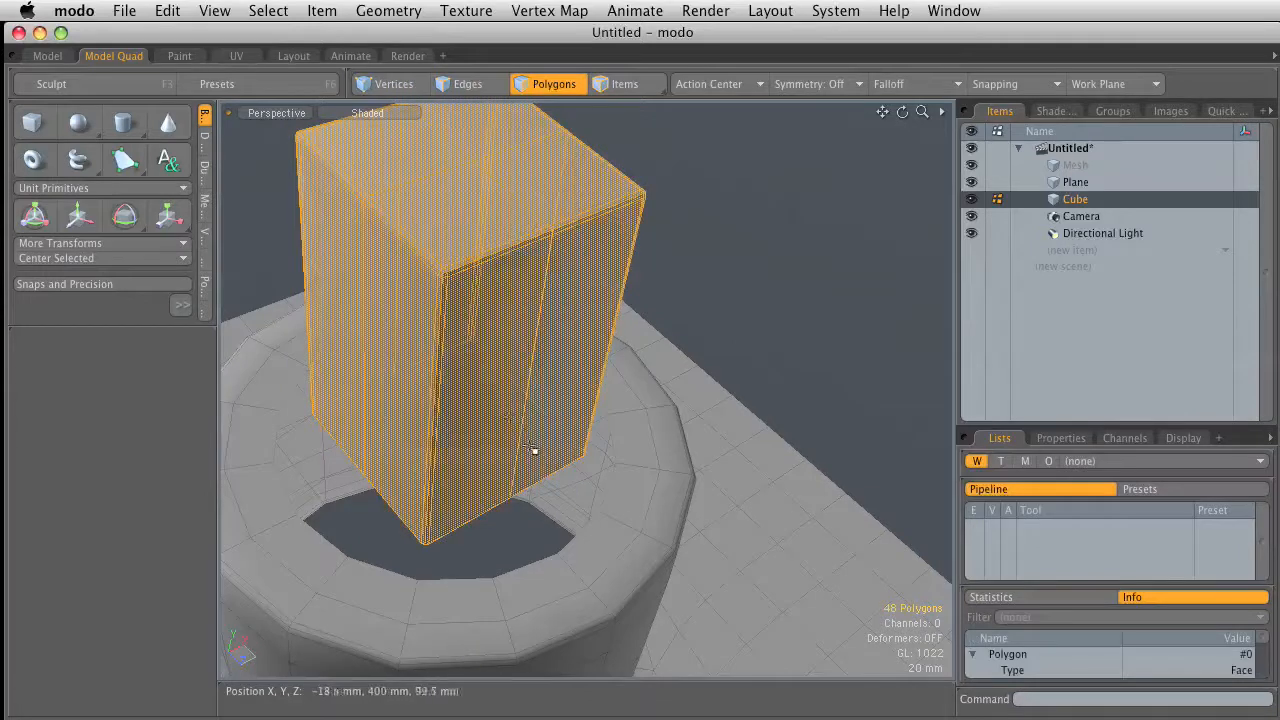
key(Delete)
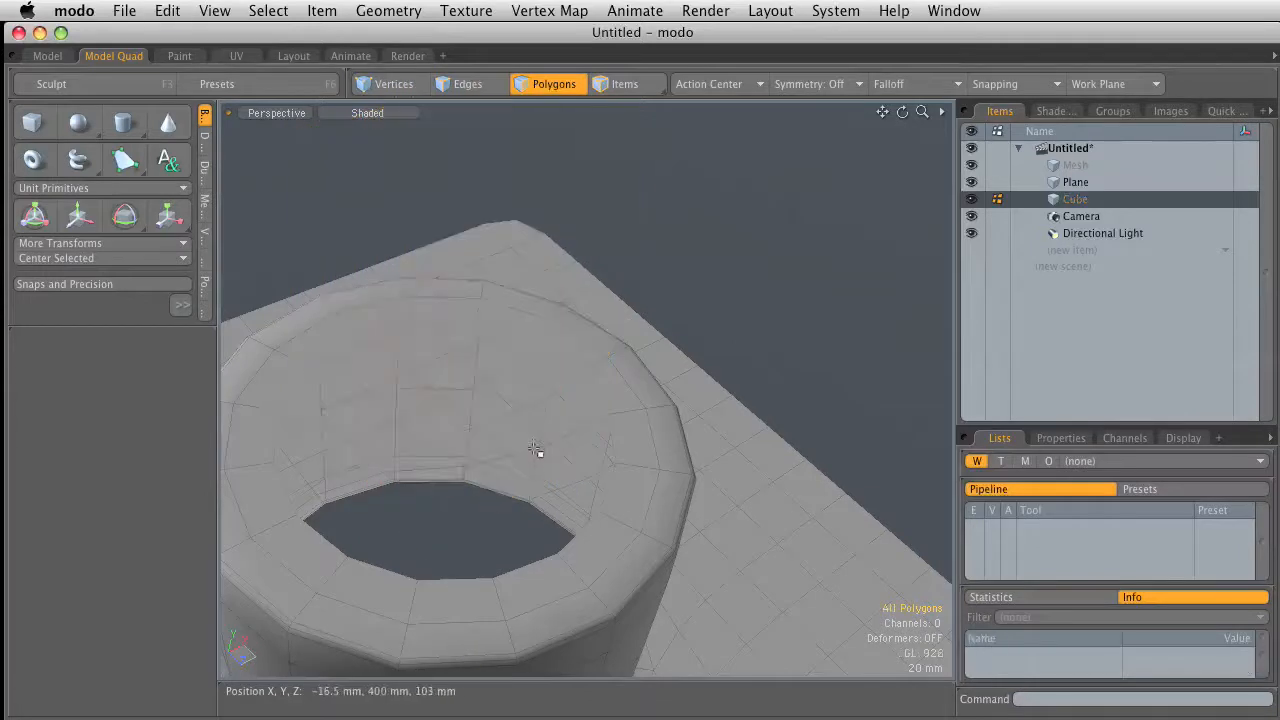
click(1078, 184)
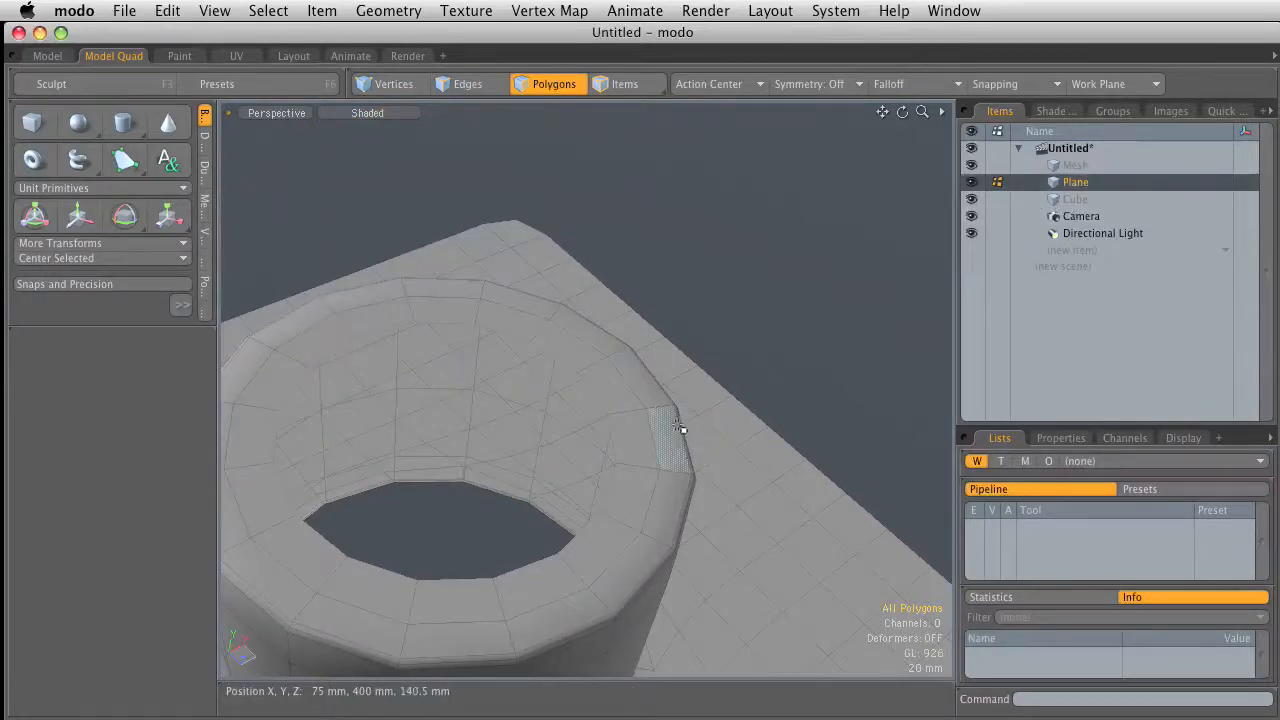
key(super+v)
Step: Select both the cylinder opening's edge loop and the box's bottom edge loop
key(2)
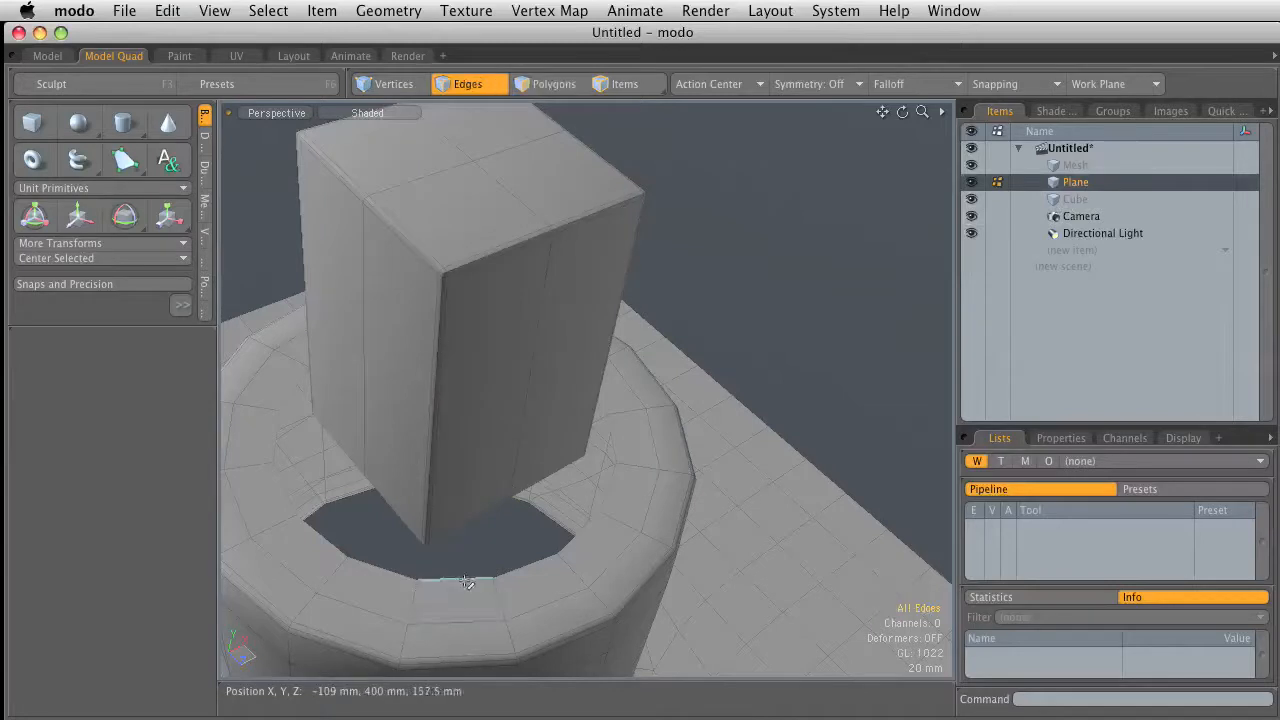
double_click(471, 575)
shift+double_click(457, 532)
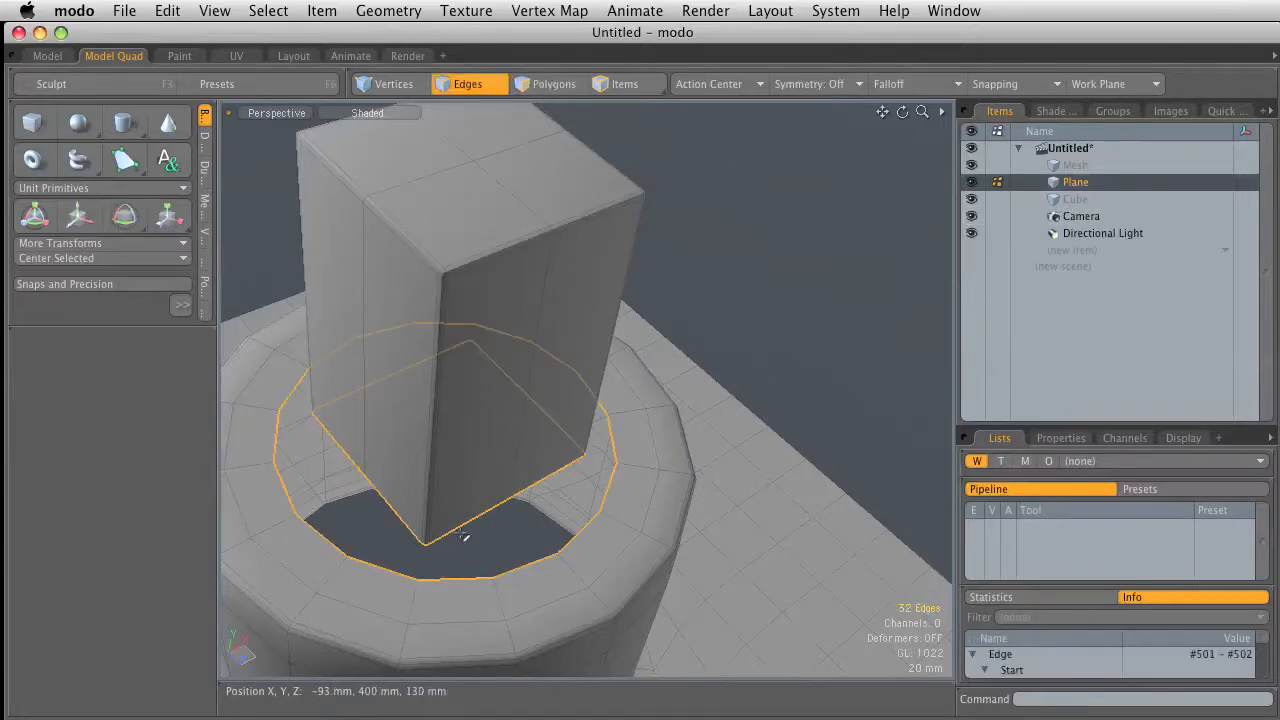
Step: Bridge the two selected edge loops, clear the selection and check the join with subdivision
right_click(460, 532)
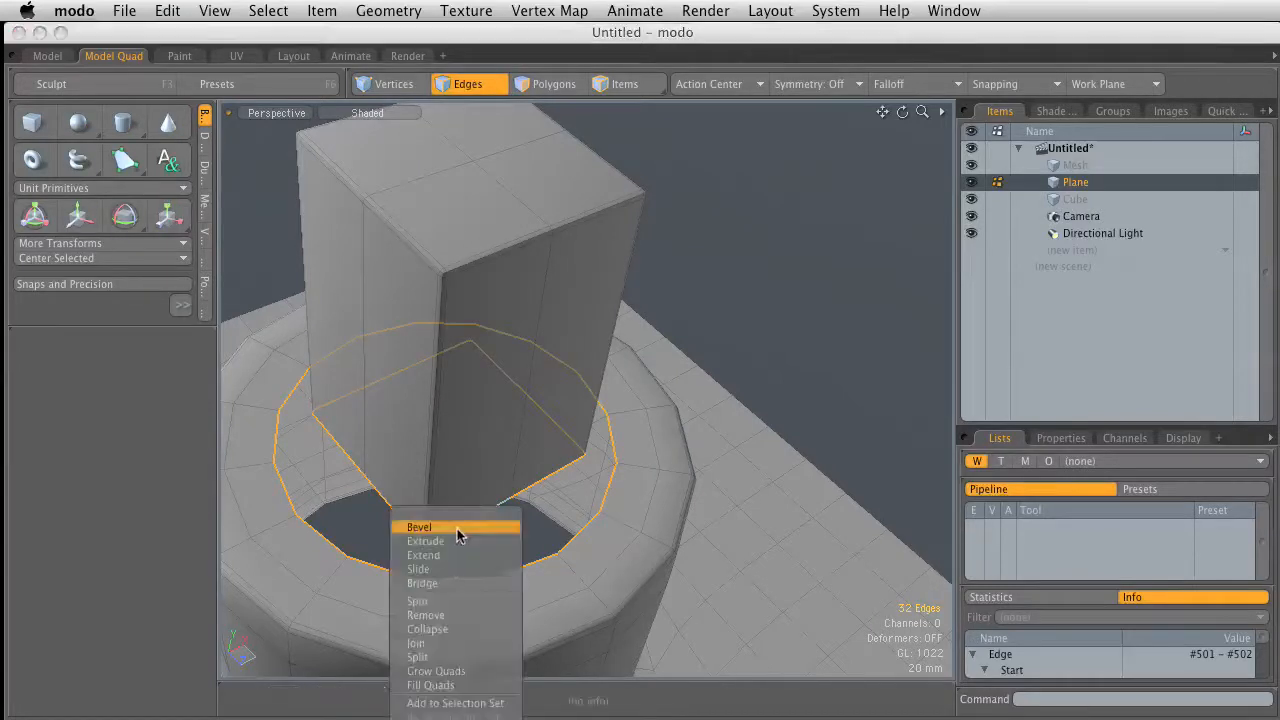
click(451, 590)
alt+drag(483, 544, 836, 226)
key(Escape)
key(Escape)
key(Tab)
alt+drag(826, 274, 780, 452)
ctrl+alt+drag(780, 452, 707, 412)
ctrl+alt+drag(538, 447, 657, 457)
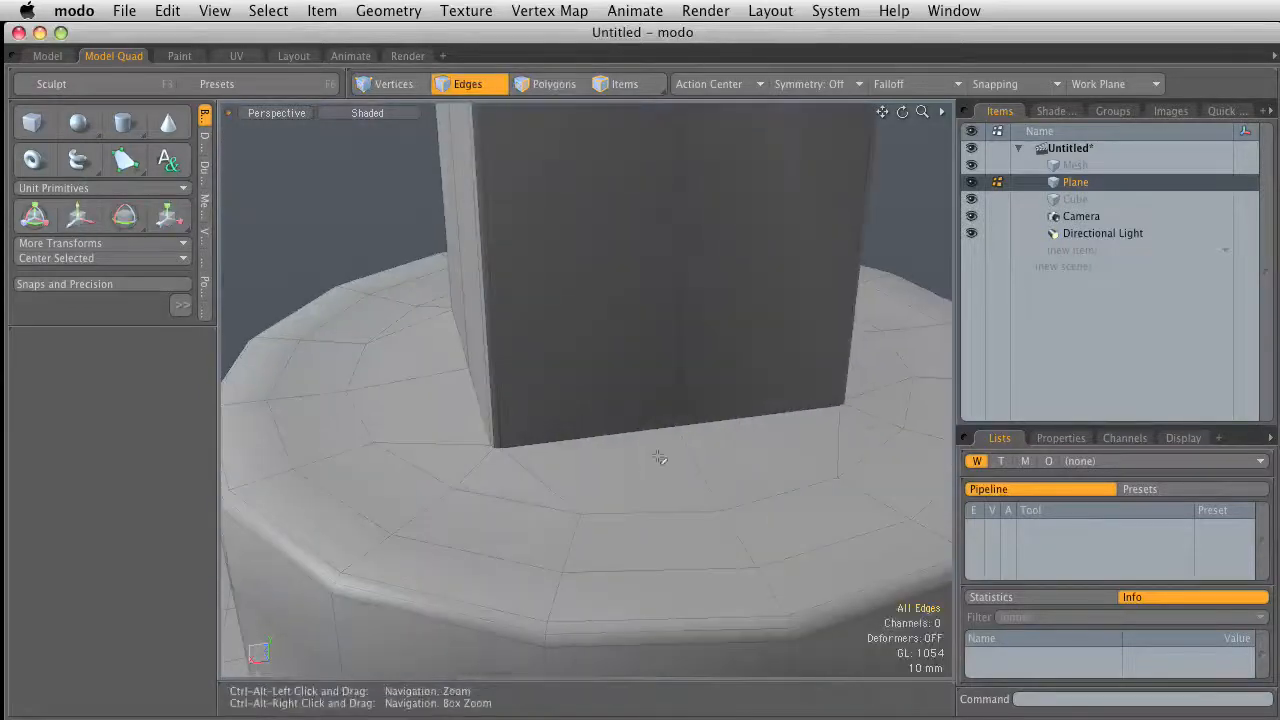
Step: Select the edge loop where the box meets the cylinder and bevel it with a 12.5 mm inset and round level 1
click(549, 443)
double_click(549, 443)
ctrl+alt+drag(571, 452, 622, 470)
key(b)
ctrl+alt+drag(704, 480, 606, 490)
alt+drag(606, 490, 586, 411)
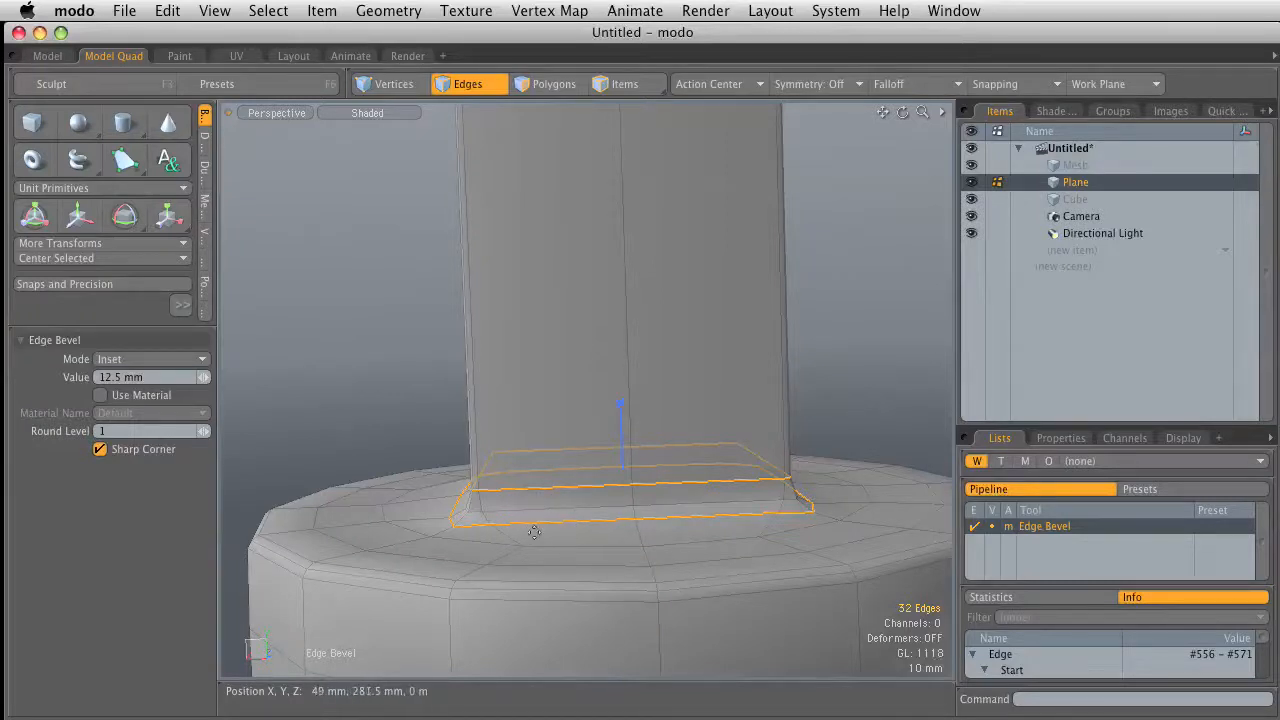
key(space)
click(809, 418)
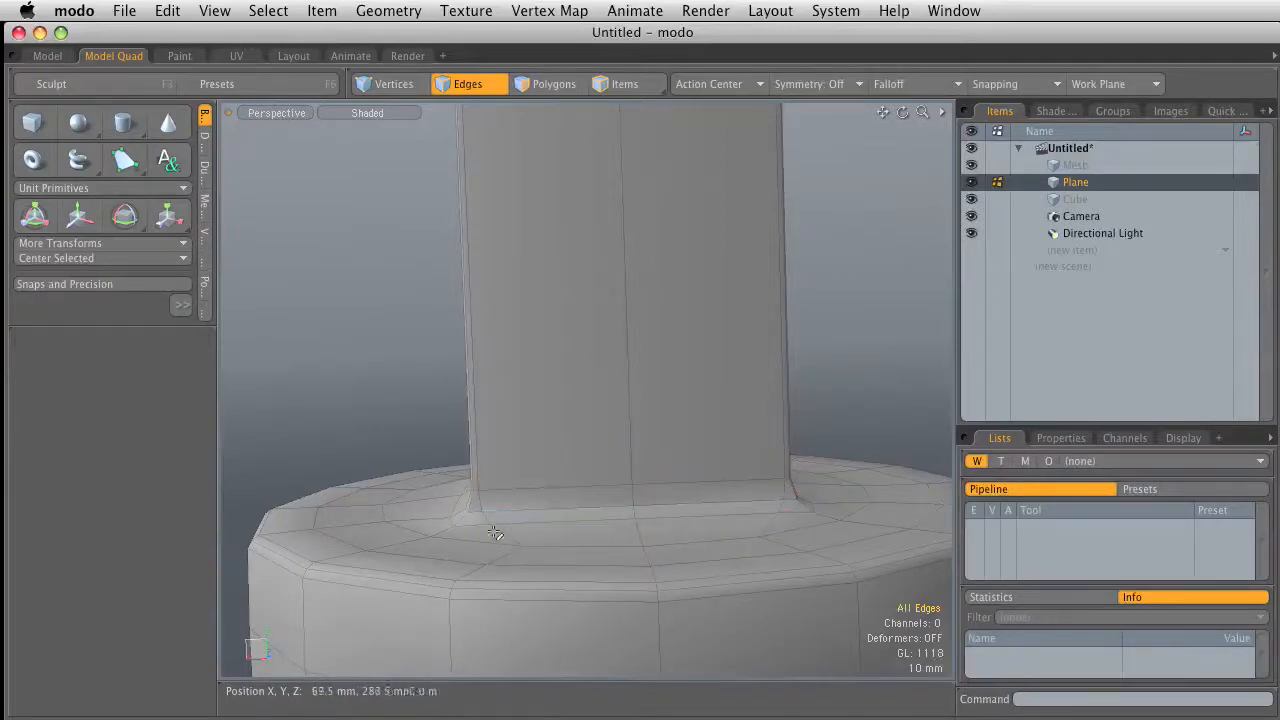
Step: Try deleting the upper loop of bevel polygons around the box's base, and undo the deletion
key(3)
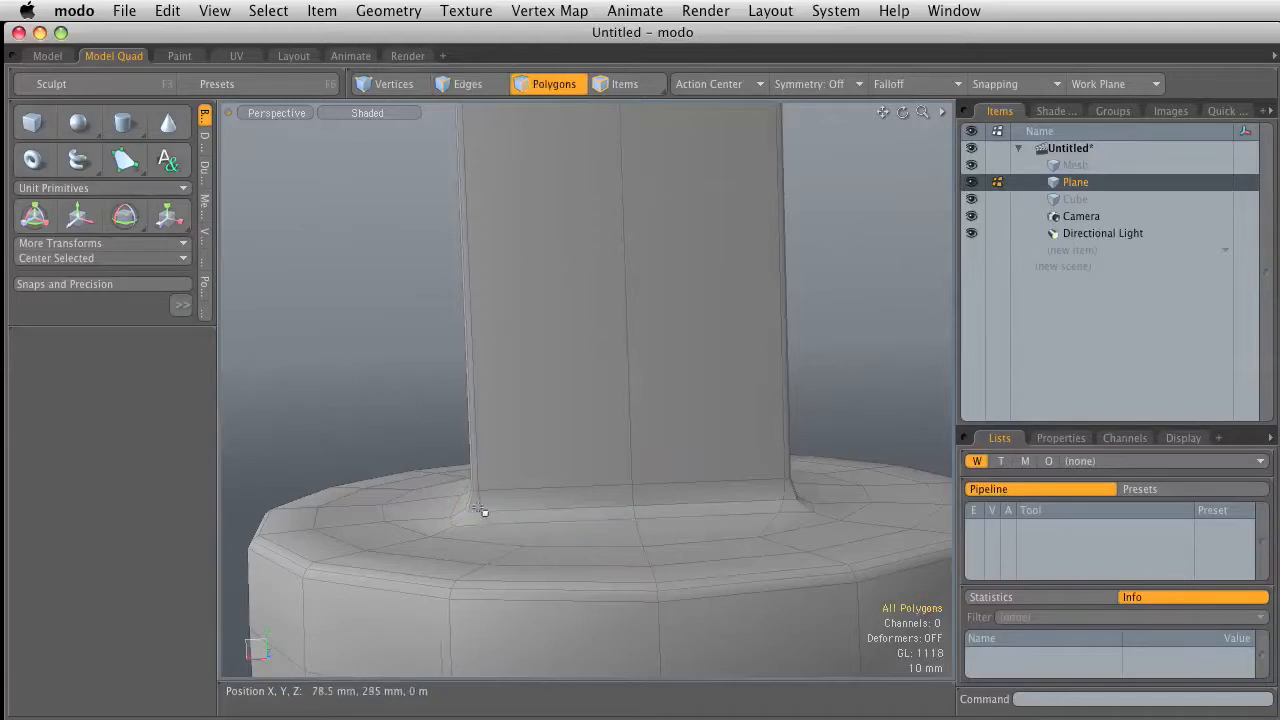
click(503, 507)
key(l)
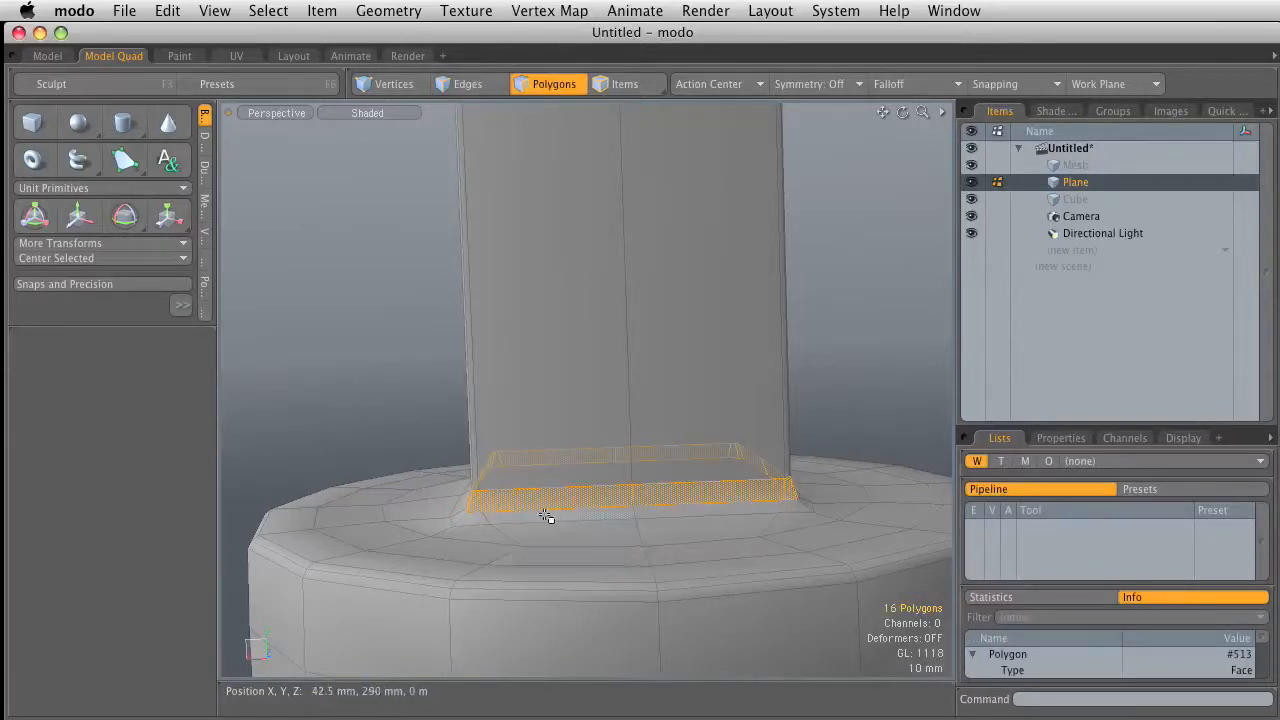
key(Delete)
alt+drag(545, 514, 605, 485)
key(ctrl+z)
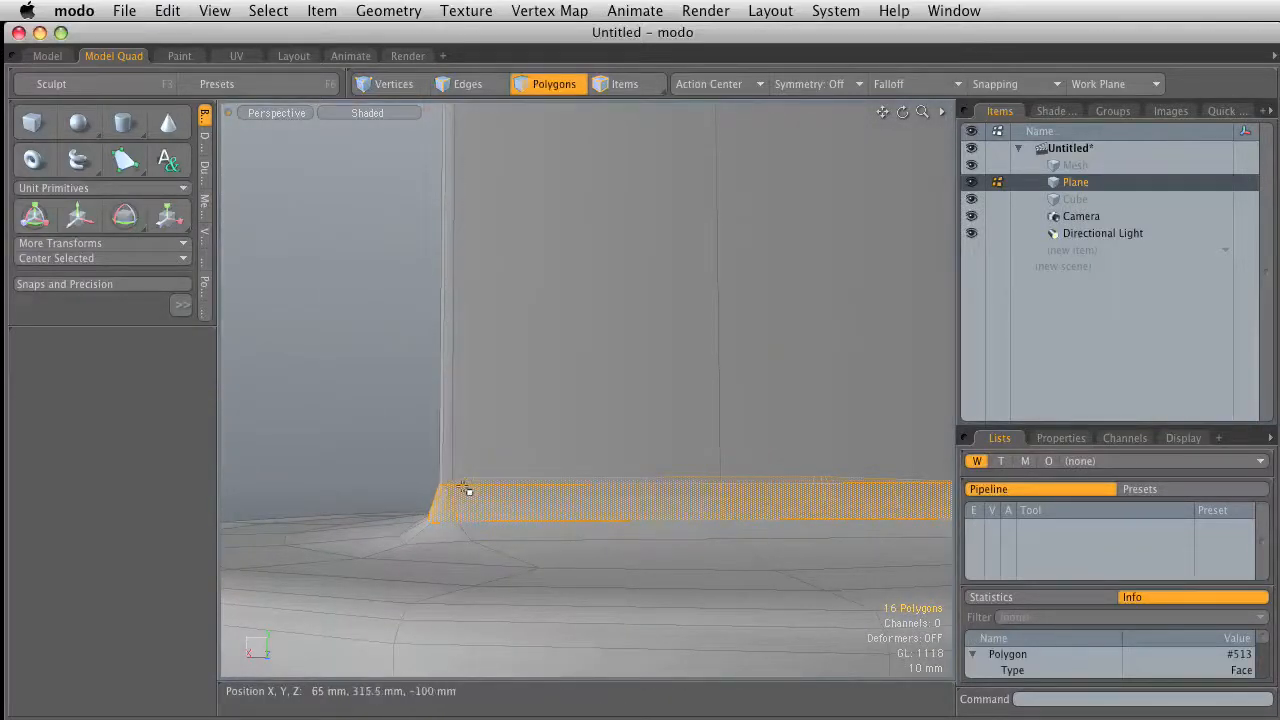
Step: Add the lower loop of bevel polygons to the selection and try deleting both loops around the box's base
alt+drag(474, 501, 462, 556)
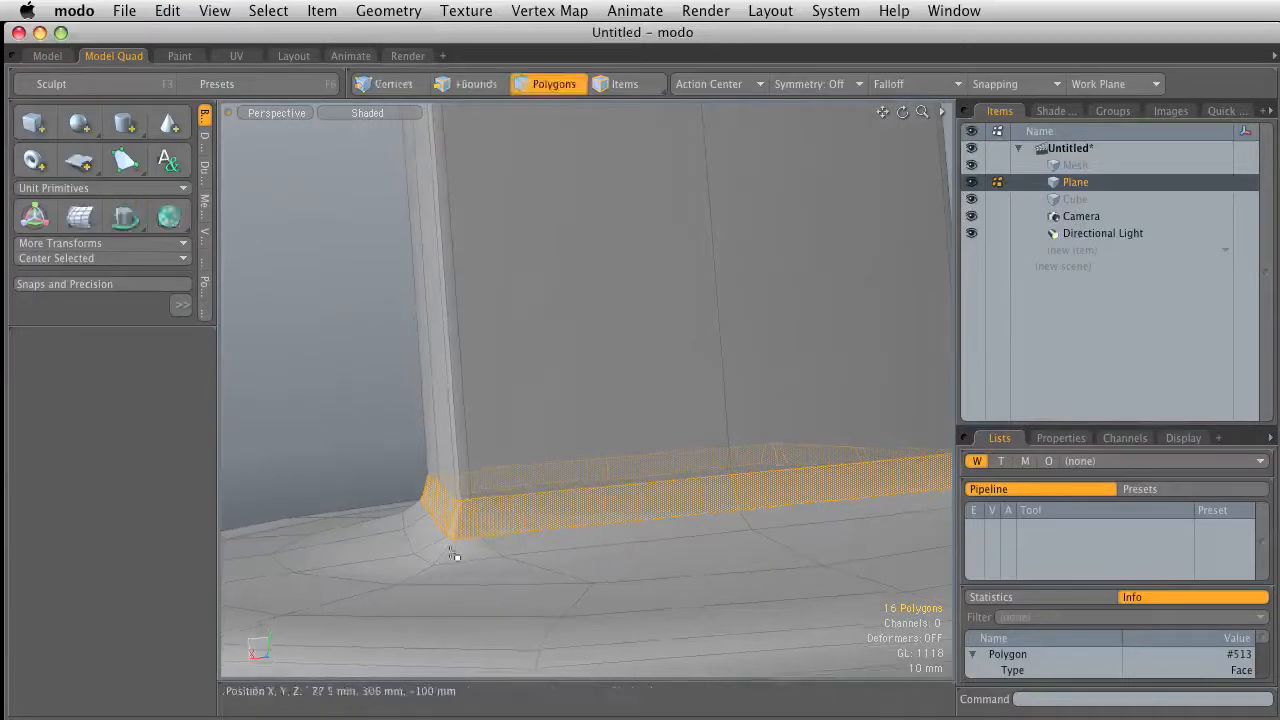
shift+click(490, 532)
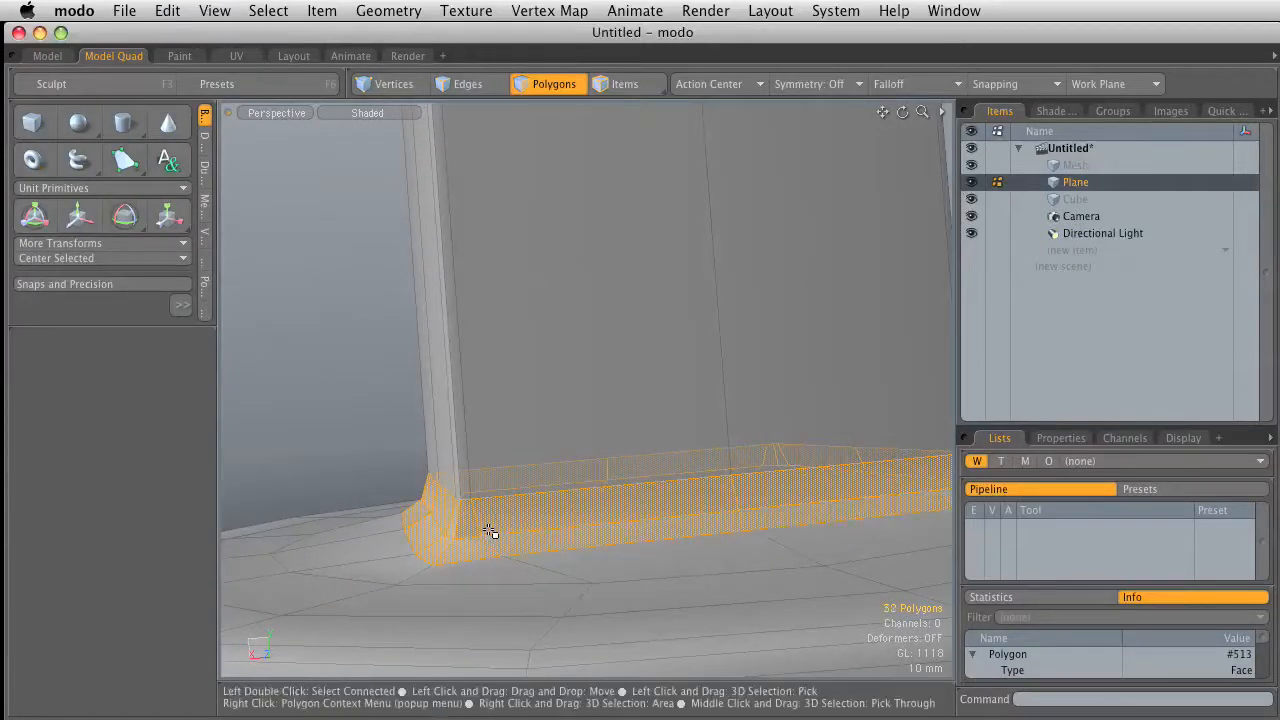
key(Delete)
alt+drag(491, 537, 382, 527)
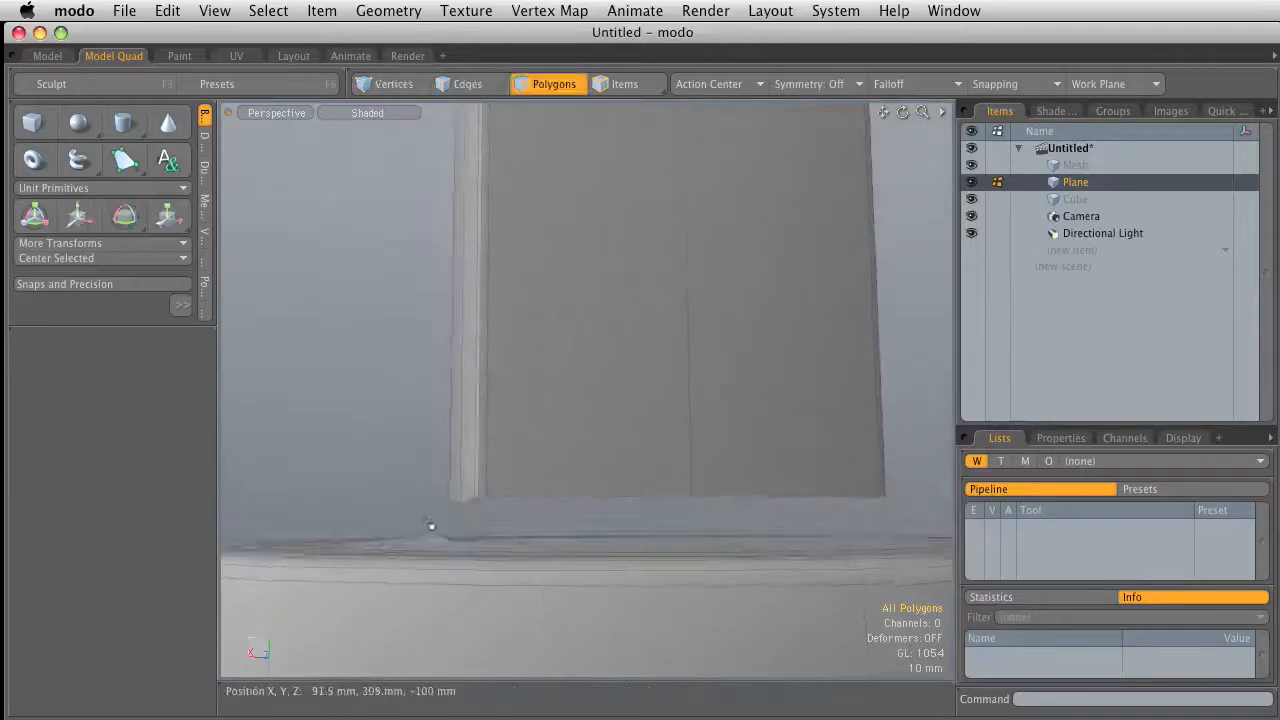
Step: Undo the polygon deletion, the loop selections and the edge bevel, back to the selected edge loop at the box's base
key(super+z)
key(super+z)
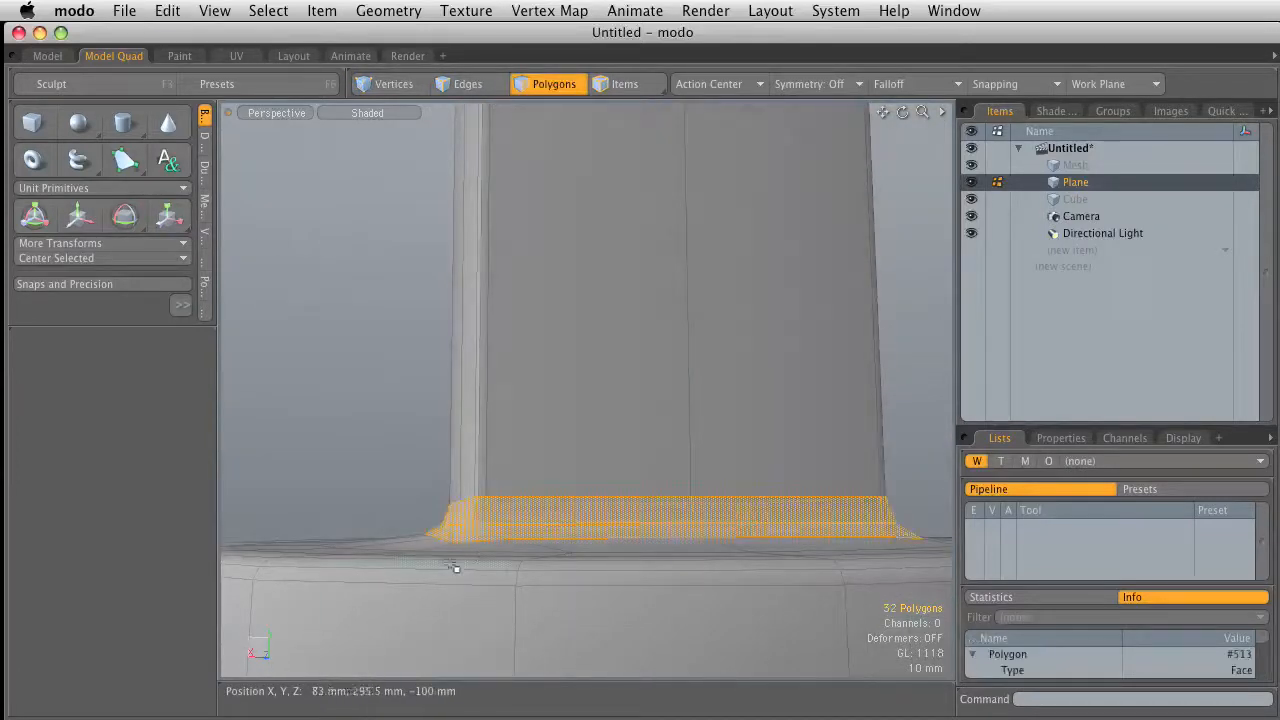
key(super+z)
key(super+z)
key(super+z)
key(super+z)
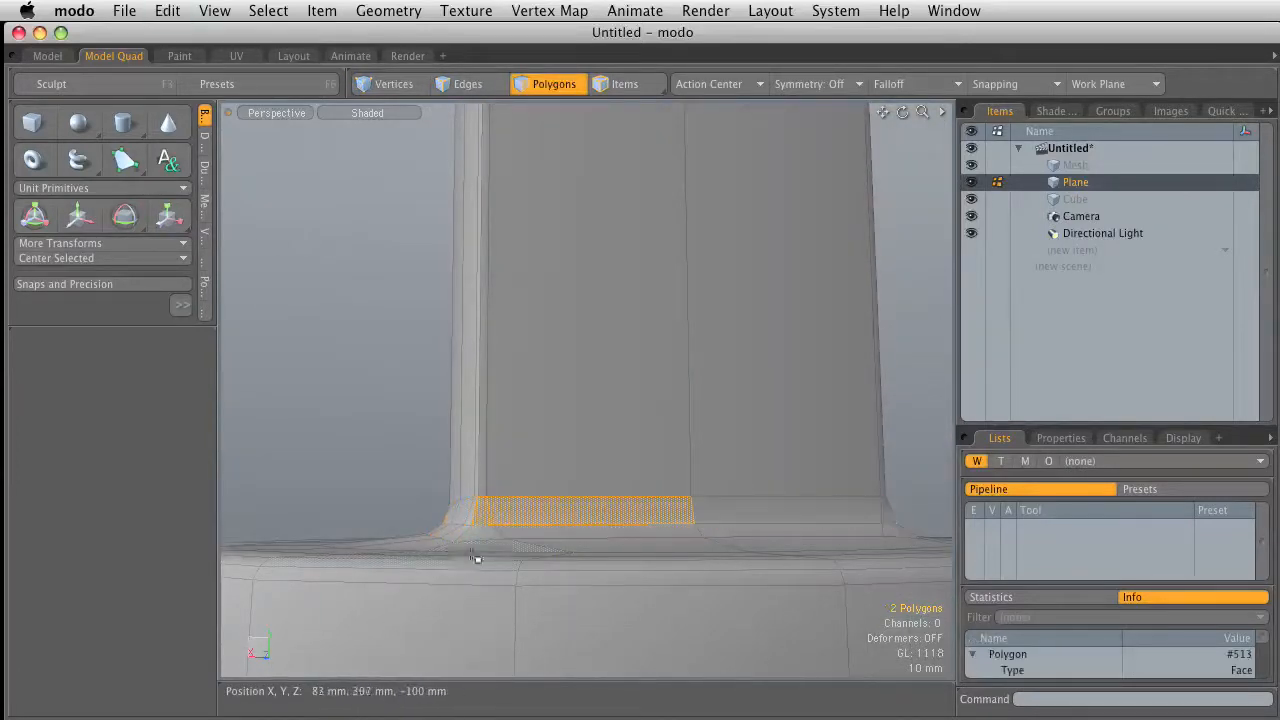
key(super+z)
alt+drag(497, 530, 526, 560)
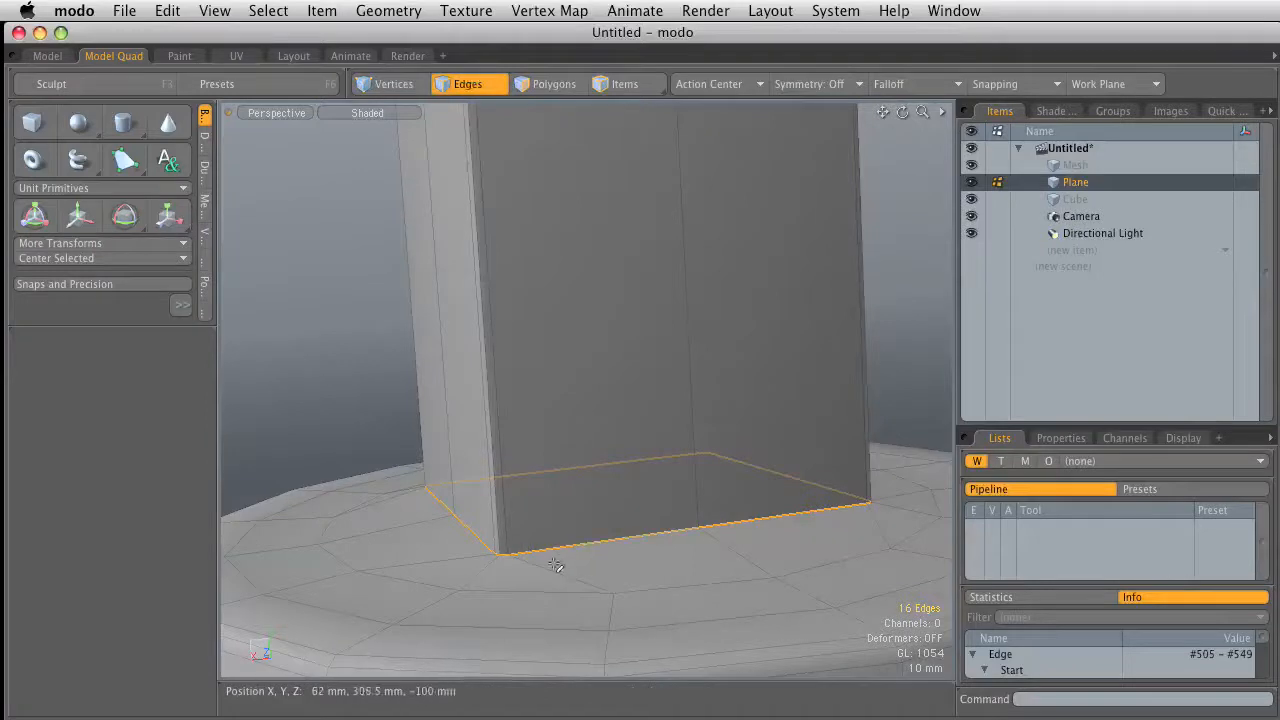
Step: Try the edge Slide tool with Duplicate enabled on the edge loop at the box's base
key(b)
key(q)
right_click(550, 552)
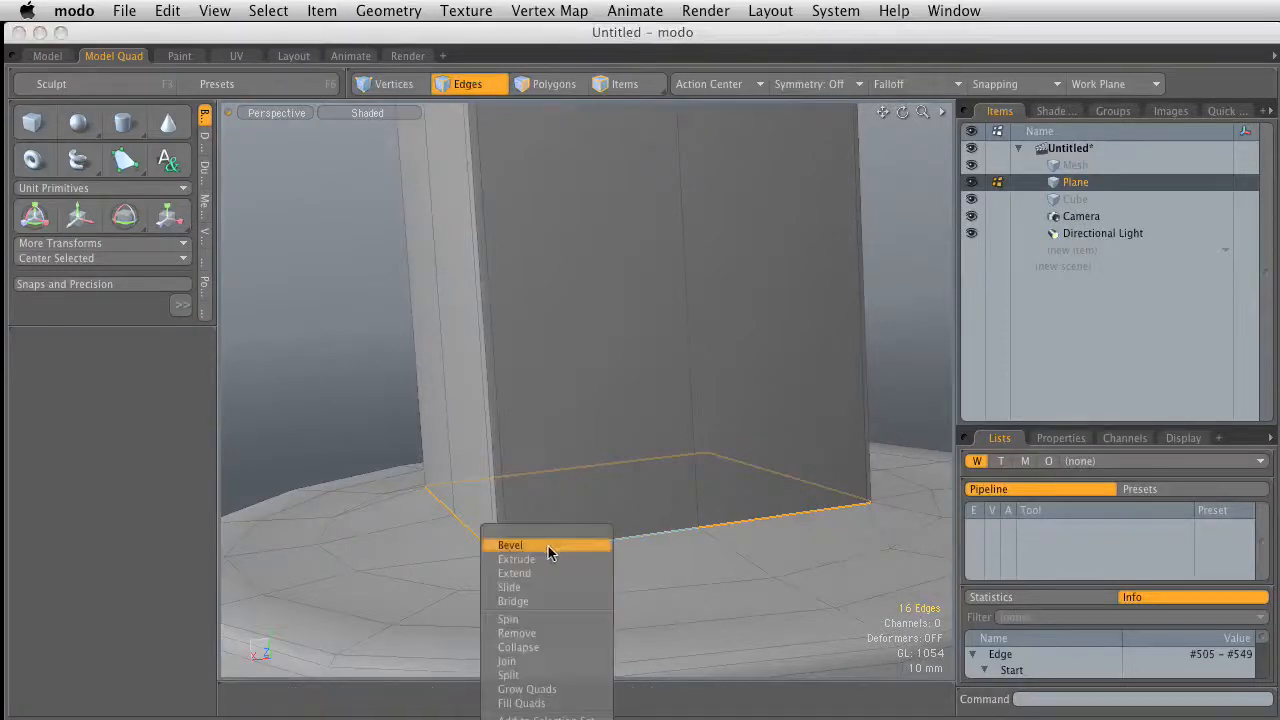
click(555, 585)
drag(556, 584, 593, 483)
key(q)
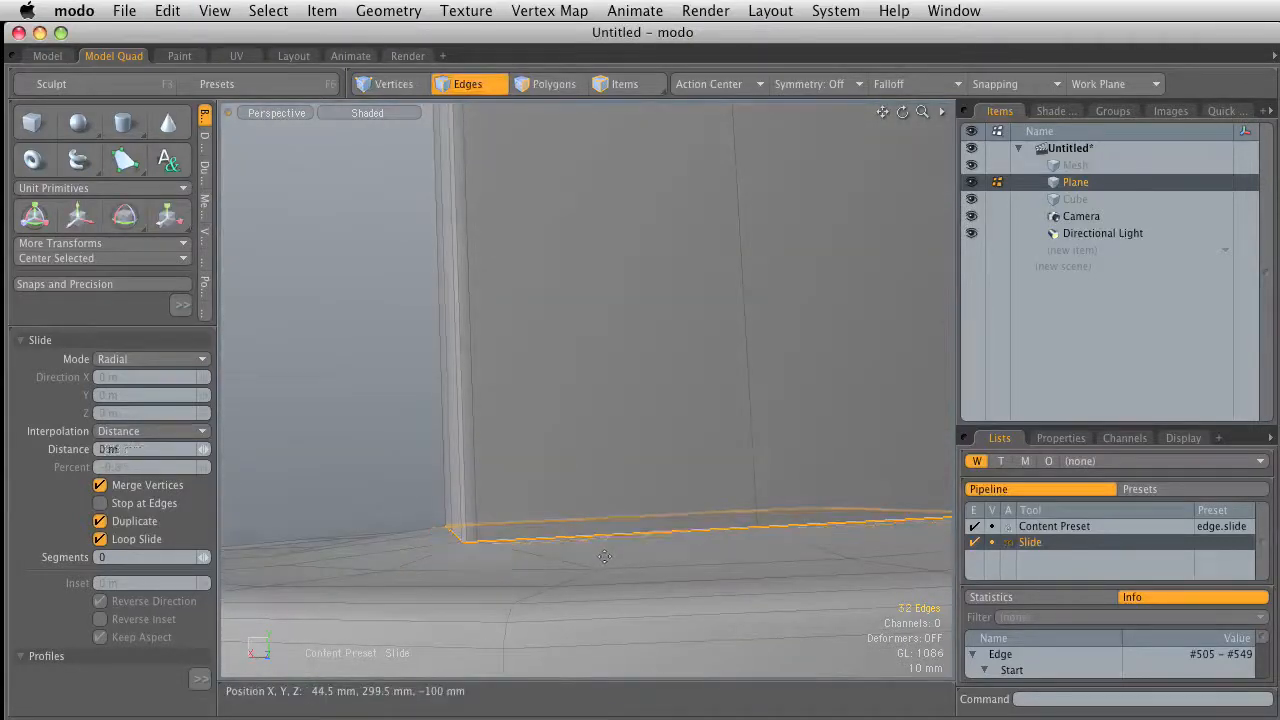
key(b)
key(q)
Step: Bevel the edge loop at the box's base with an 8 mm inset and clear the selection
mouse_move(657, 576)
ctrl+alt+mouse_down()
mouse_move(623, 564)
mouse_move(662, 597)
ctrl+alt+mouse_up()
key(b)
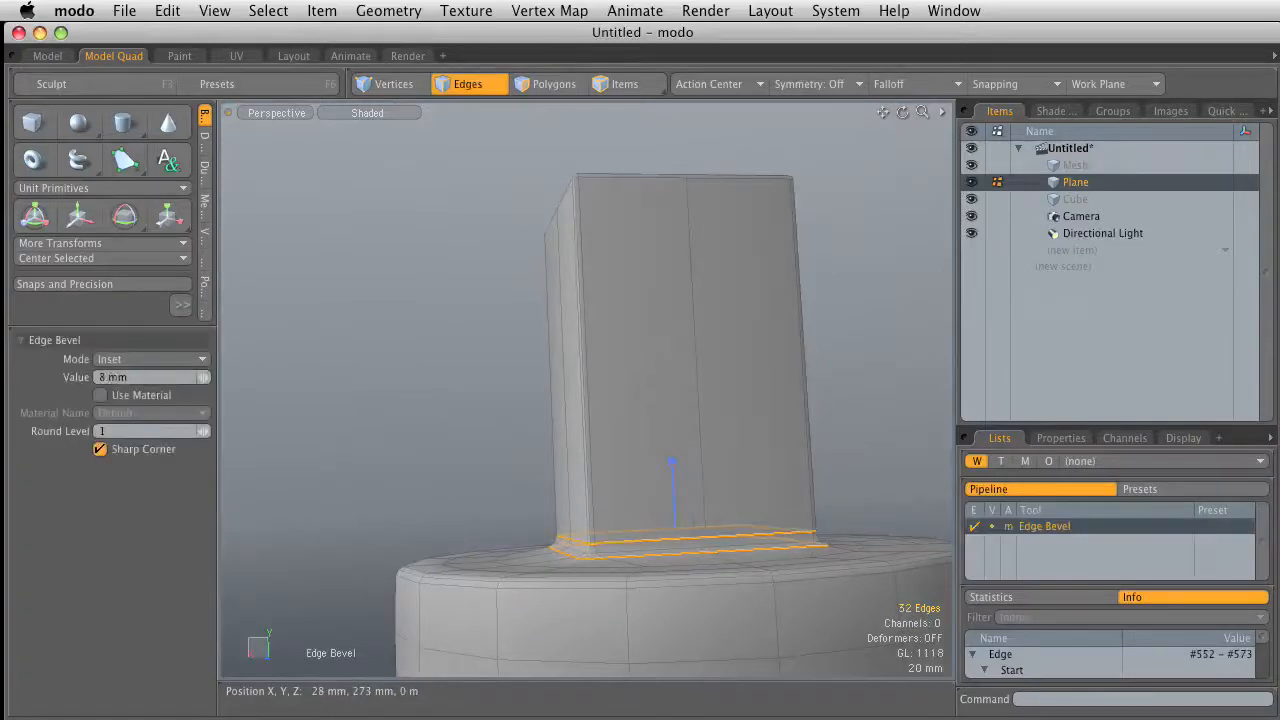
key(q)
click(468, 420)
Step: Toggle subdivision and examine the beveled corner where the box meets the cylinder
key(Tab)
alt+drag(771, 497, 817, 437)
key(KP_8)
ctrl+alt+drag(747, 487, 704, 490)
ctrl+alt+drag(704, 490, 791, 466)
ctrl+alt+drag(663, 543, 704, 455)
alt+drag(704, 455, 580, 505)
Step: Undo the 8 mm edge bevel around the box's base
key(2)
double_click(591, 500)
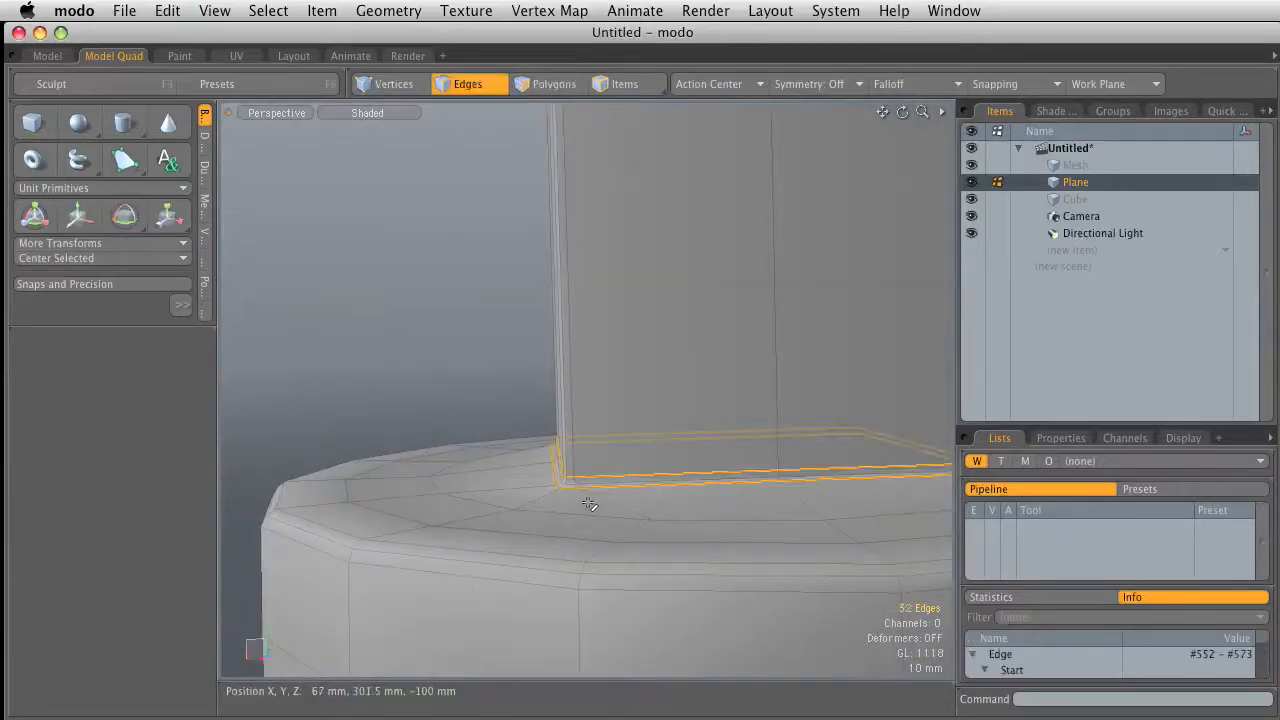
key(super+z)
key(3)
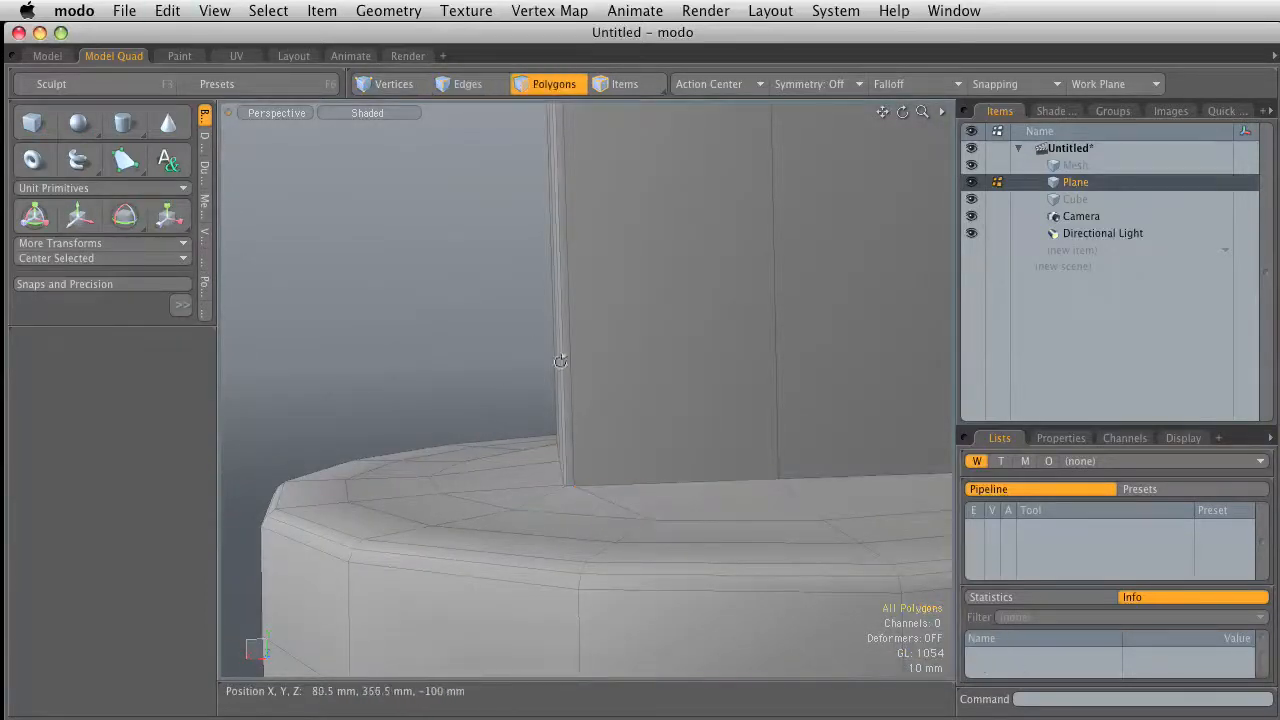
alt+drag(650, 434, 651, 406)
click(648, 400)
Step: Undo back past the bridge to the open hole with both edge loops selected
key(super+z)
key(super+z)
key(super+z)
key(super+z)
key(super+z)
key(super+z)
key(super+z)
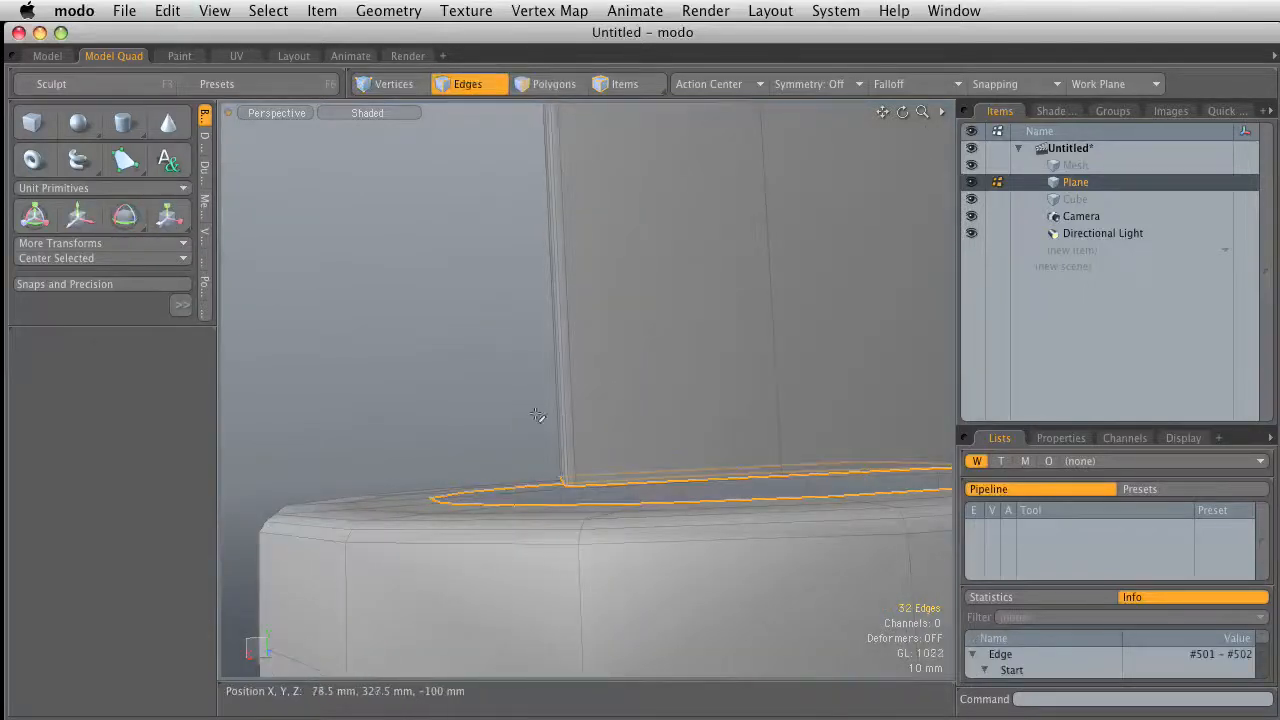
Step: Select the edge loop at the box's base together with the three concentric edge loops on the cylinder's top
key(3)
alt+drag(540, 420, 610, 493)
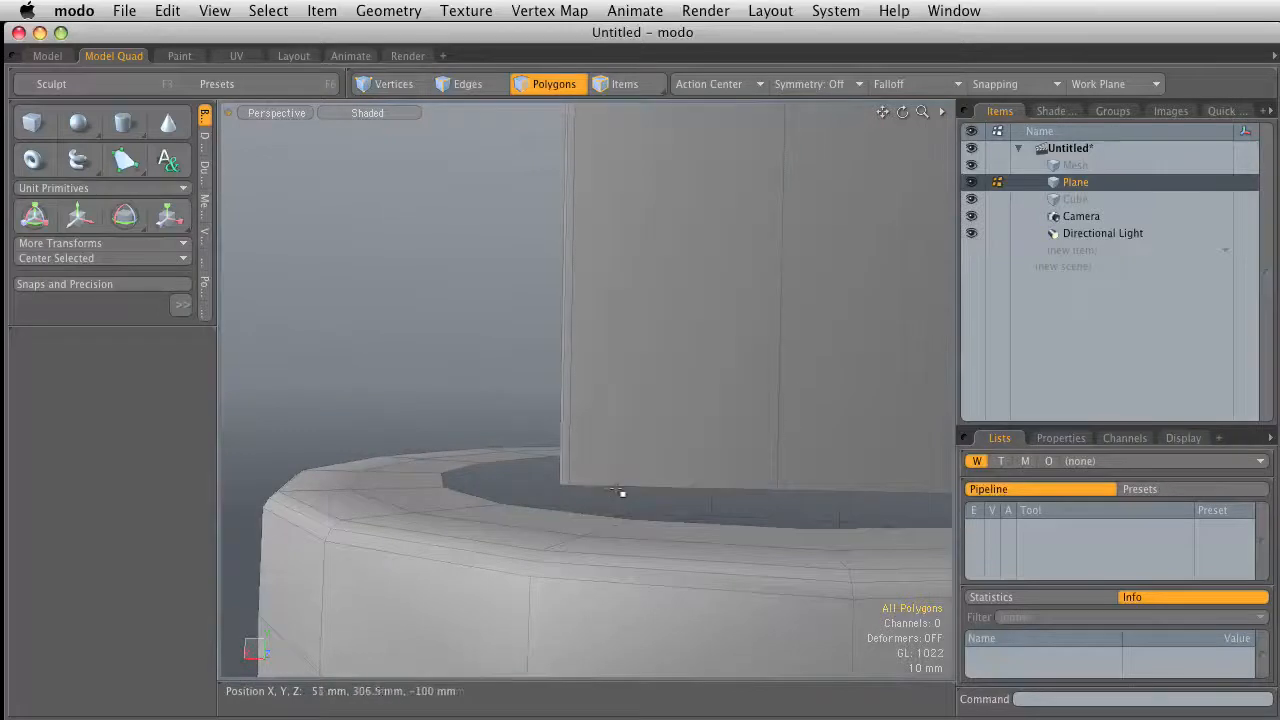
key(2)
double_click(621, 488)
alt+drag(621, 490, 551, 544)
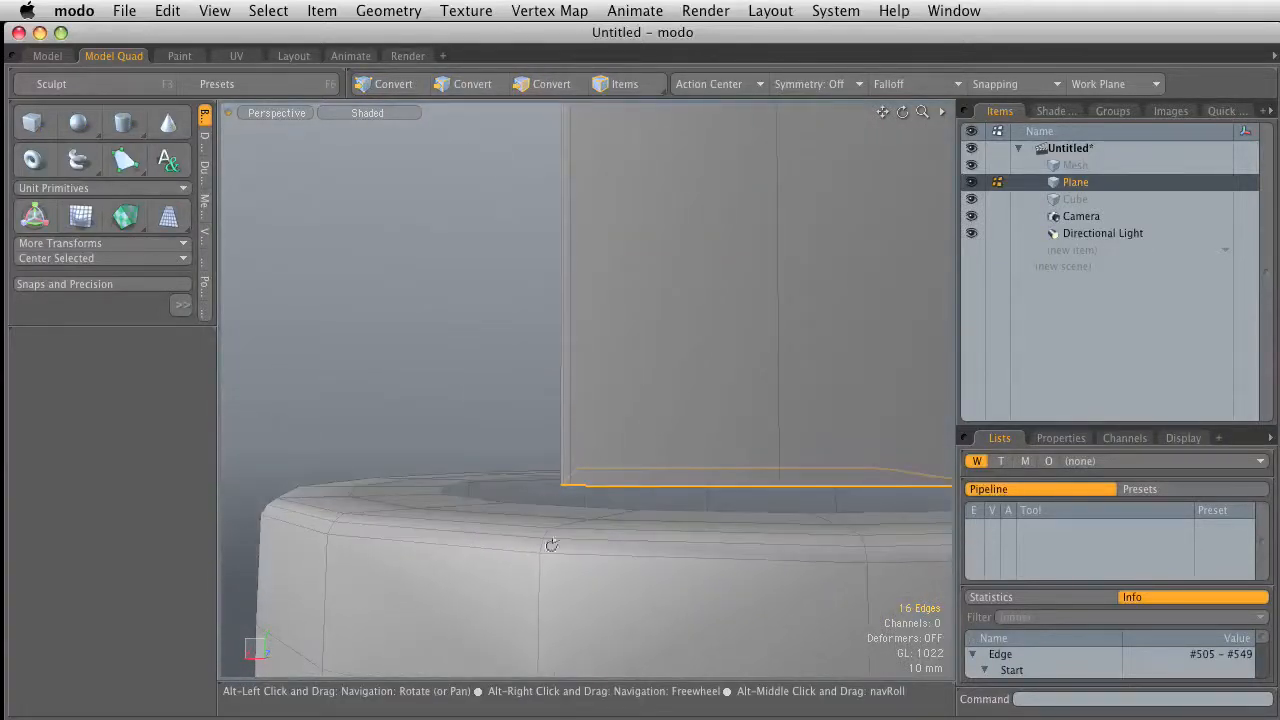
shift+click(536, 509)
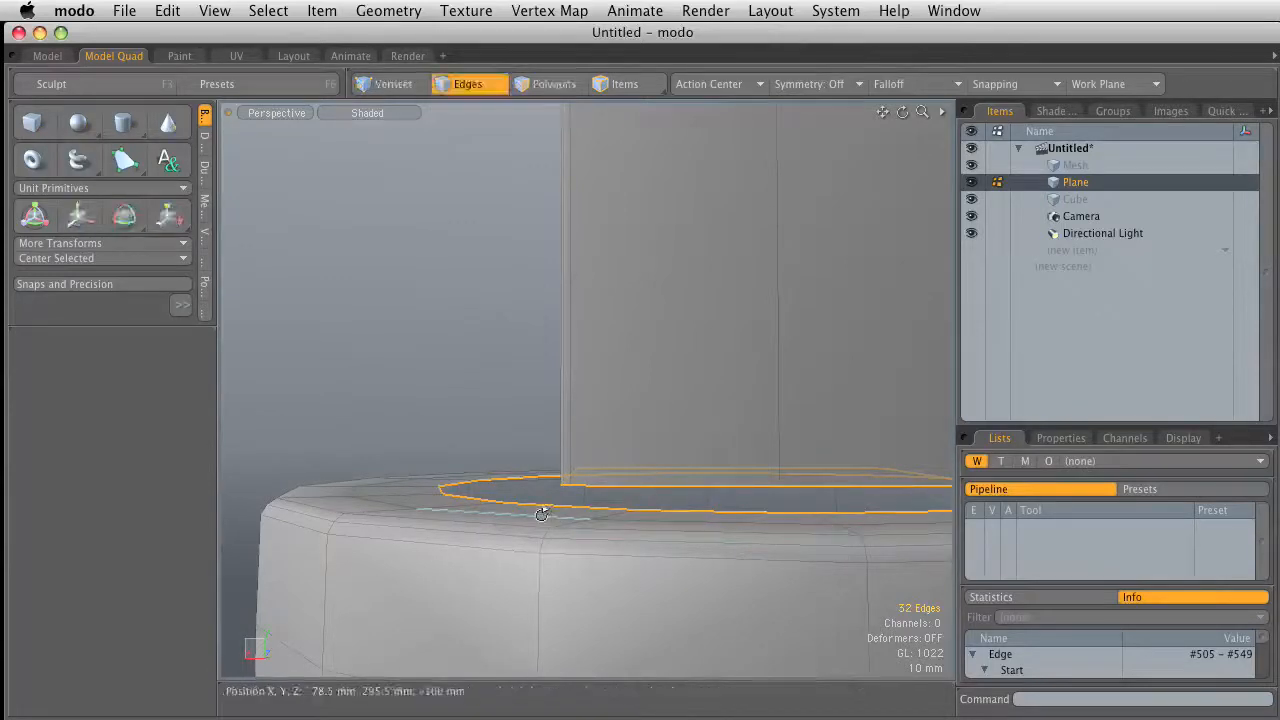
alt+drag(548, 519, 451, 537)
shift+double_click(470, 522)
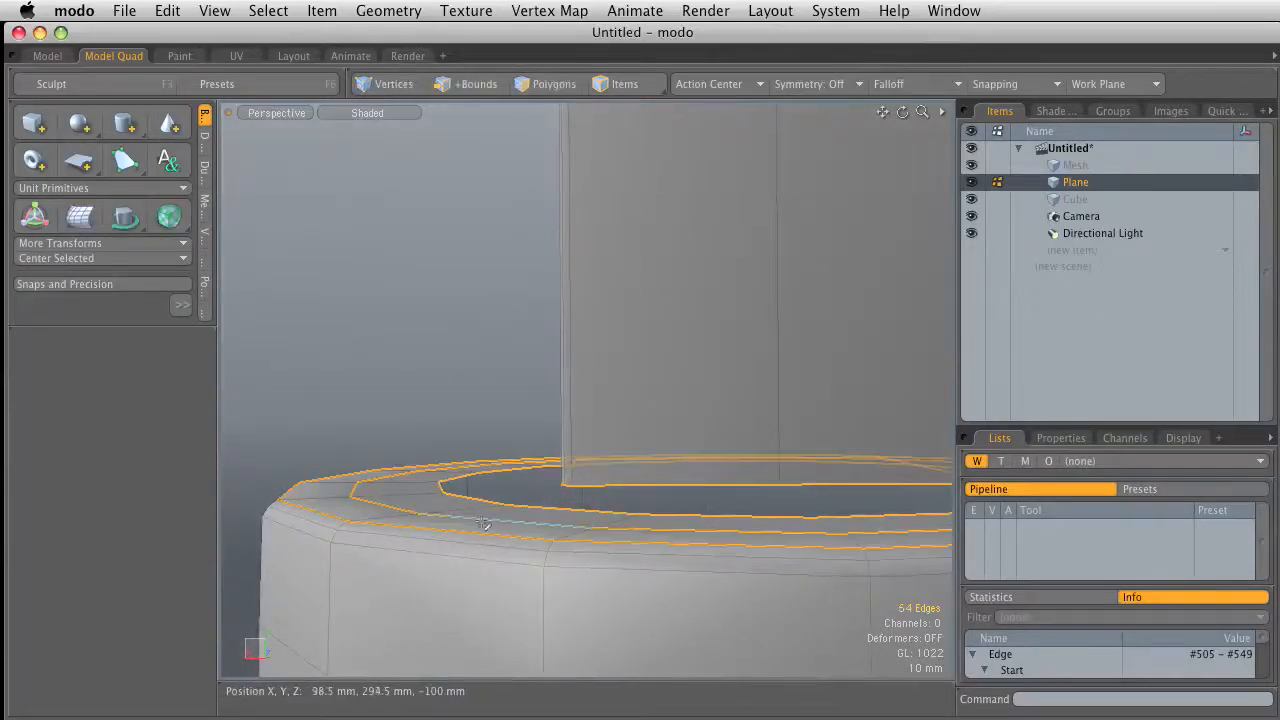
Step: Flatten the selected edge loops onto one level by scaling them to 0% in Y
key(r)
ctrl+alt+drag(737, 543, 674, 455)
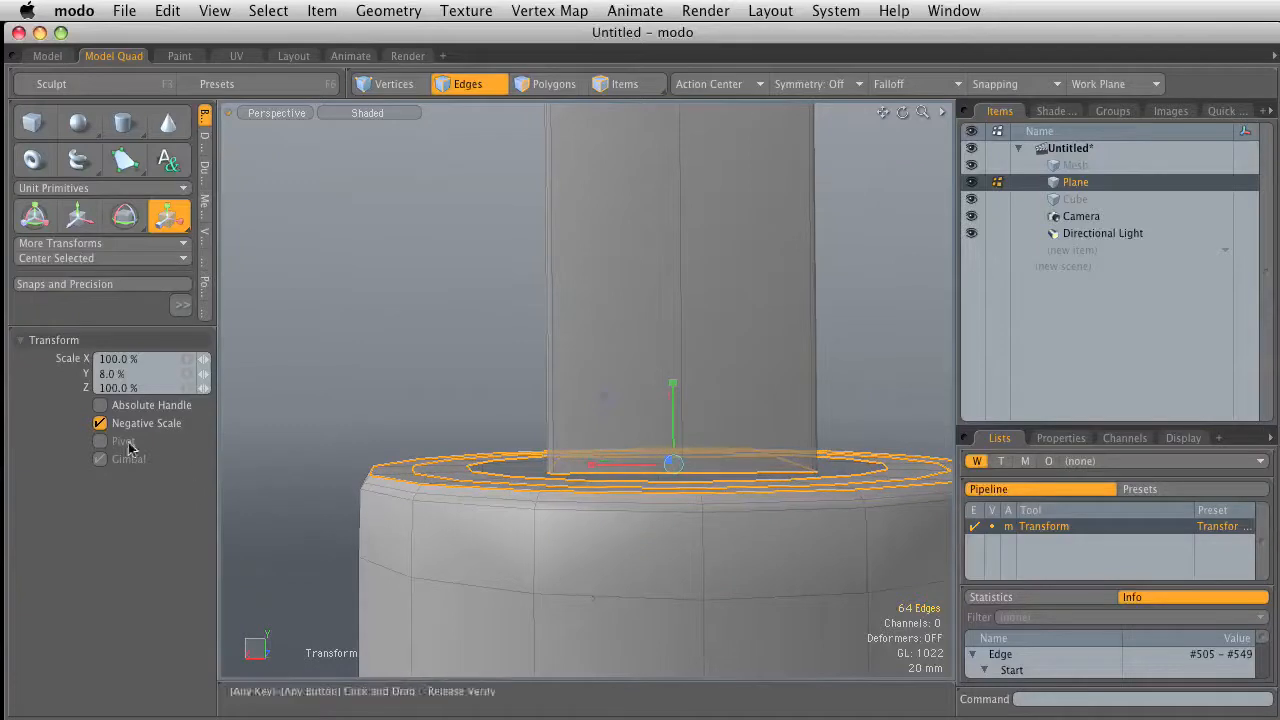
text(0)
key(Return)
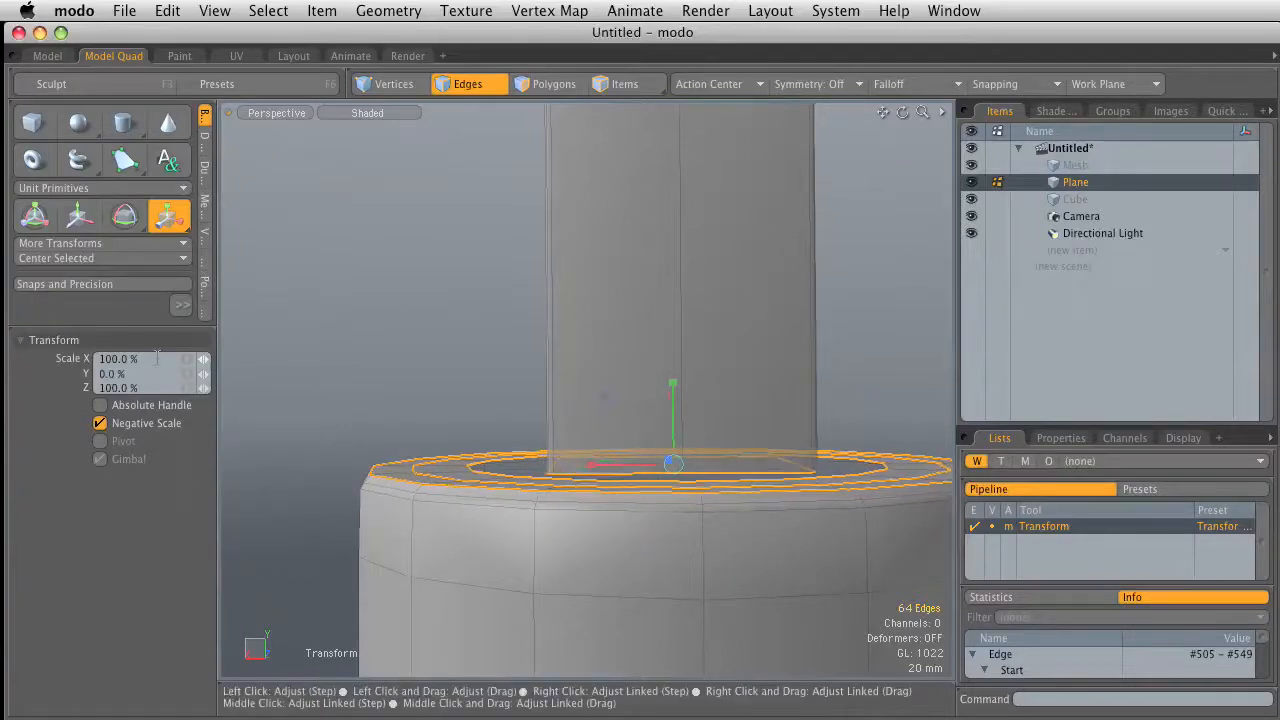
Step: Move the flattened edge loops down about 2.1 mm in Y and clear the selection
key(w)
drag(674, 424, 674, 433)
ctrl+alt+drag(385, 480, 437, 531)
alt+drag(576, 488, 463, 418)
drag(867, 381, 867, 376)
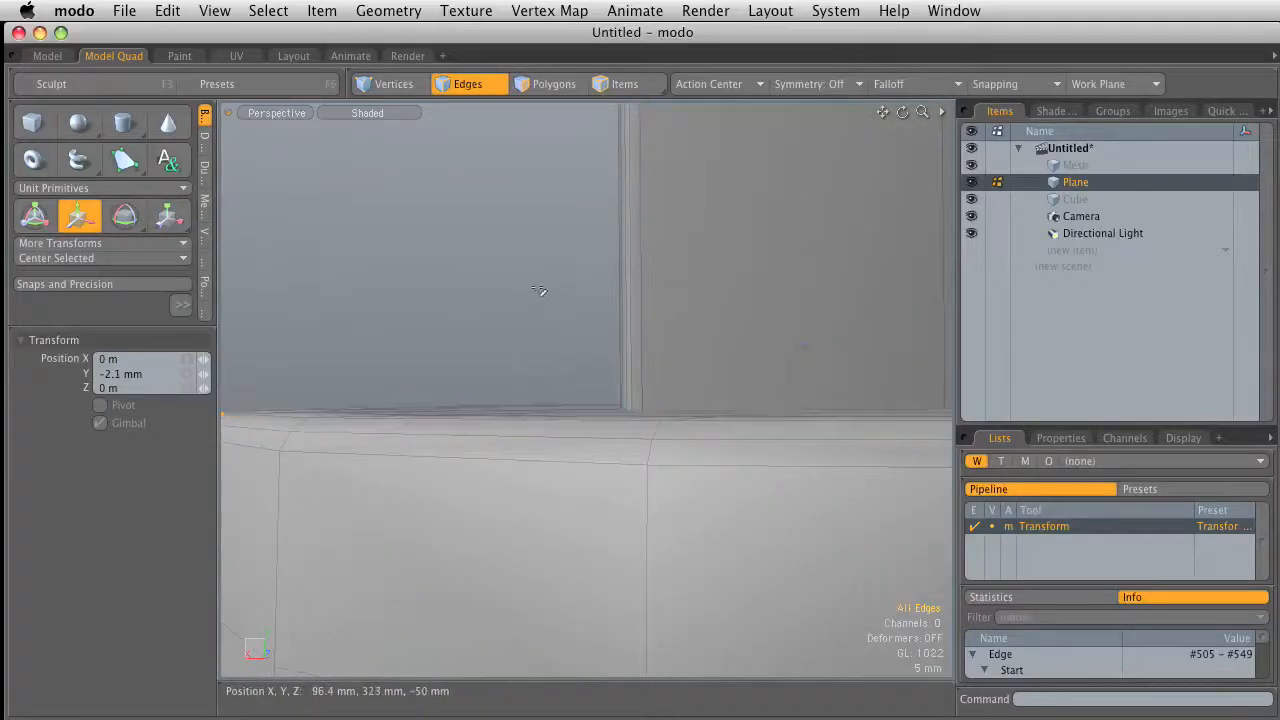
key(q)
Step: Bridge the cylinder's hole border to the edge loop at the box's base and clear the selection
alt+drag(520, 288, 734, 434)
double_click(697, 427)
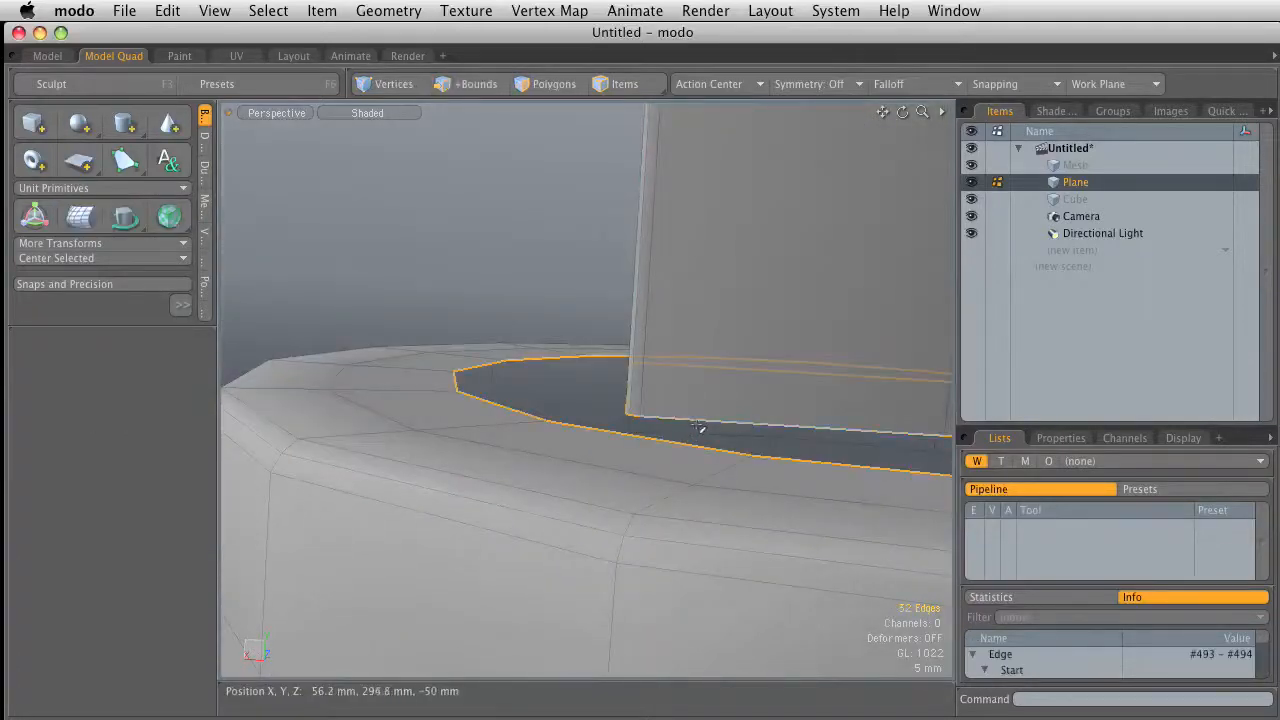
right_click(652, 440)
click(651, 511)
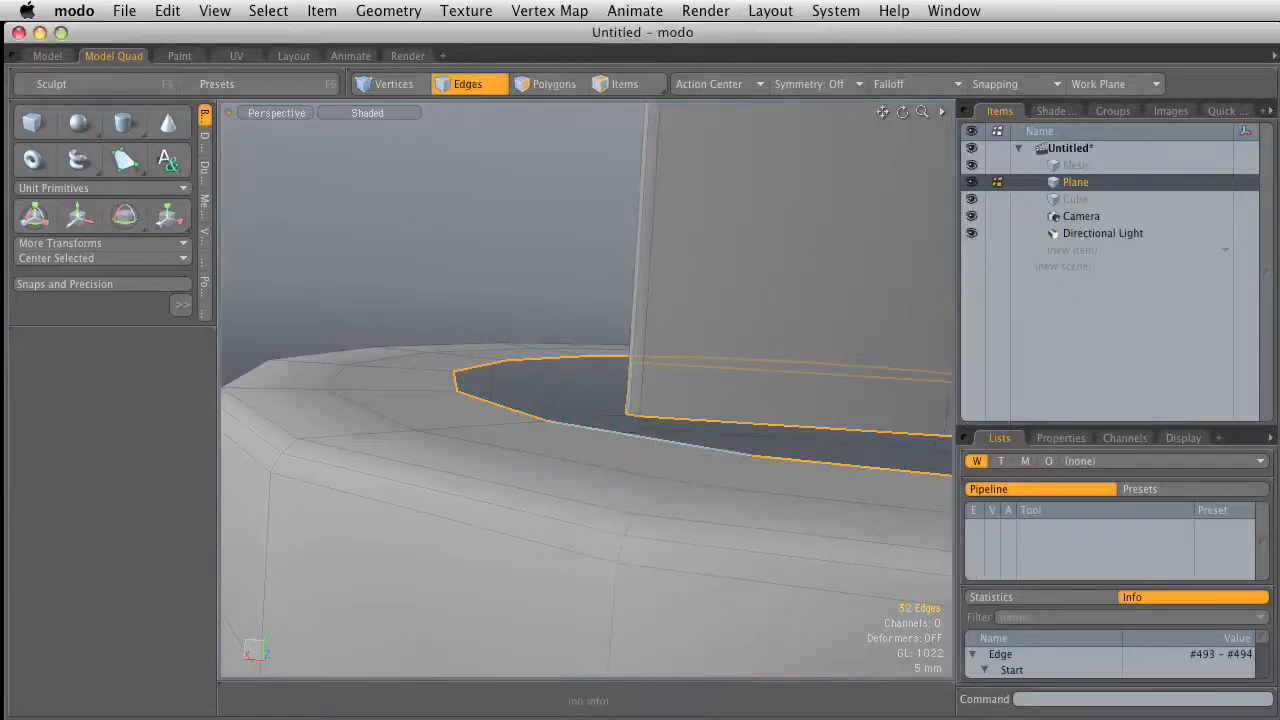
alt+drag(691, 509, 565, 301)
key(q)
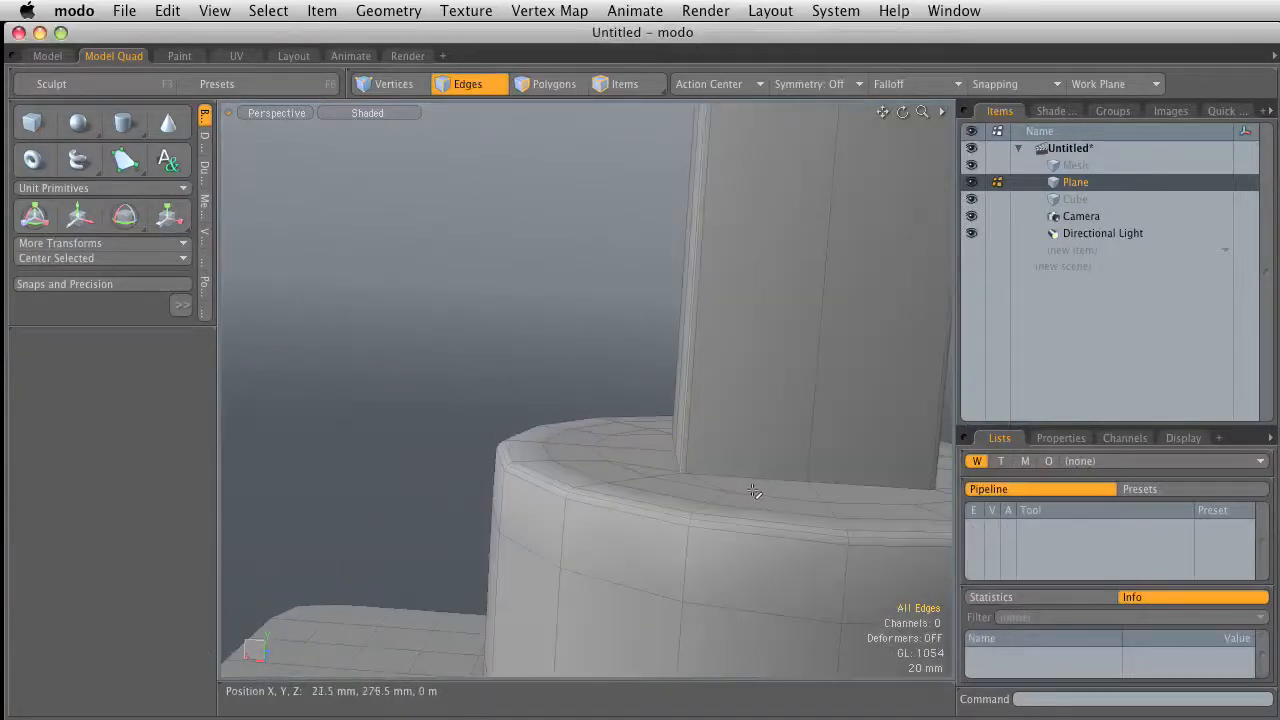
Step: Bevel the edge loop around the box's base with a 2 mm inset and clear the selection
key(b)
drag(750, 490, 755, 489)
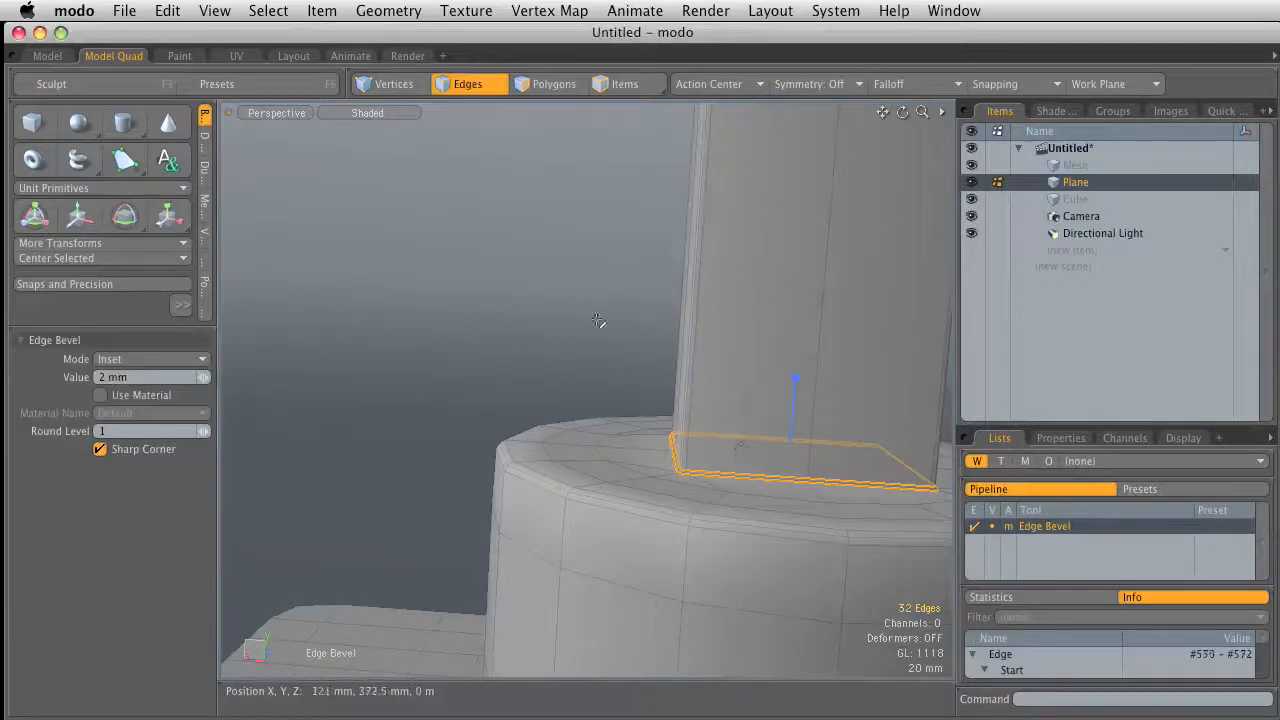
key(q)
click(603, 323)
Step: Turn on subdivision smoothing for the mesh and examine the join between the box and the cylinder
key(Tab)
ctrl+alt+drag(788, 538, 683, 505)
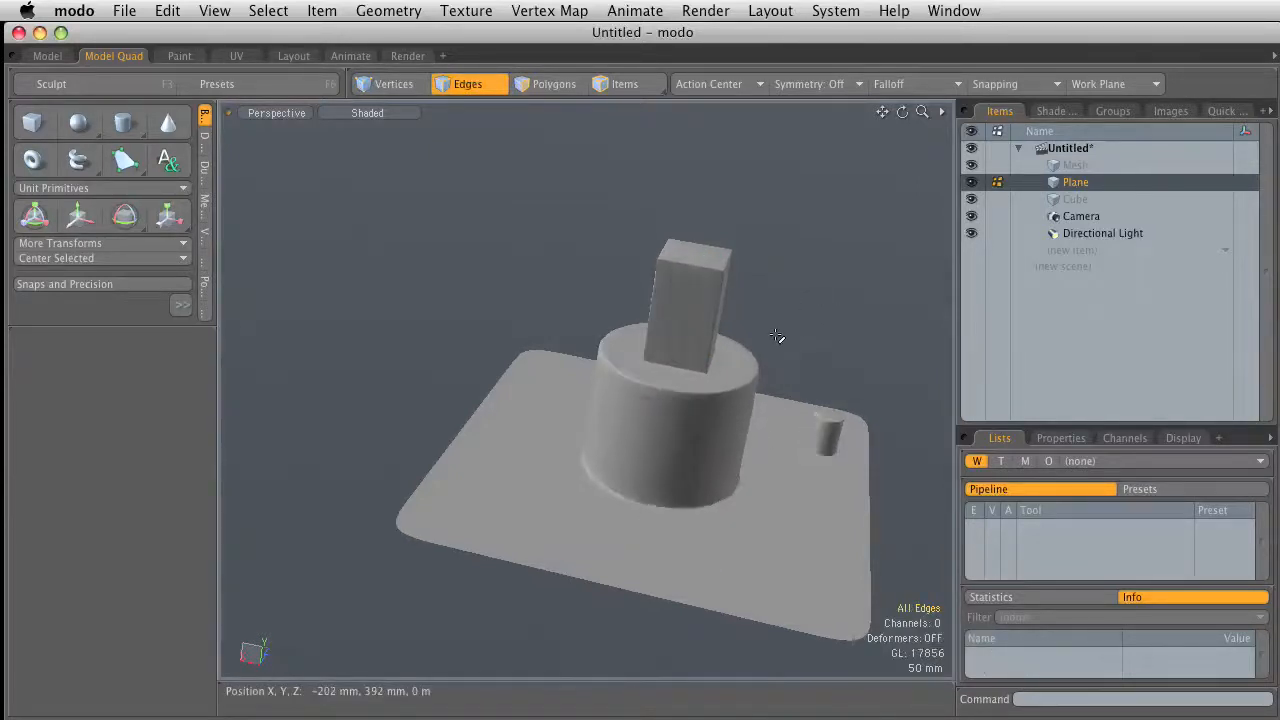
ctrl+alt+drag(735, 370, 822, 406)
alt+shift+drag(762, 352, 716, 390)
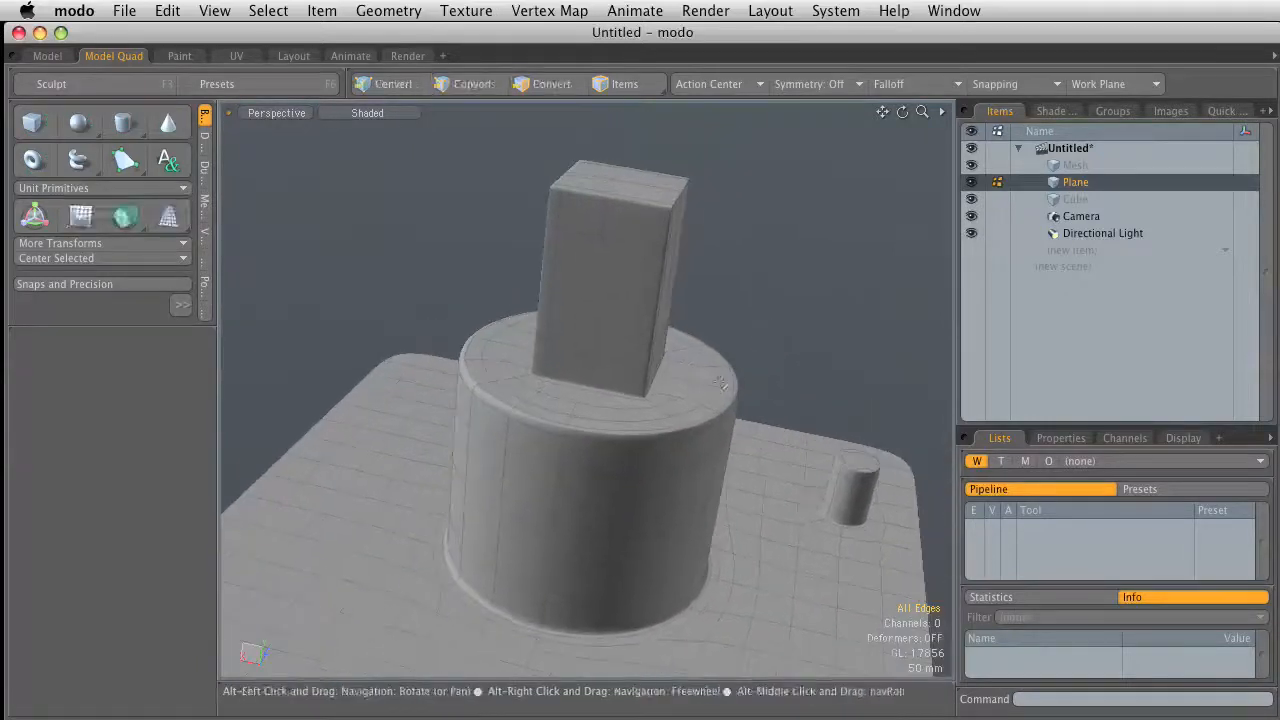